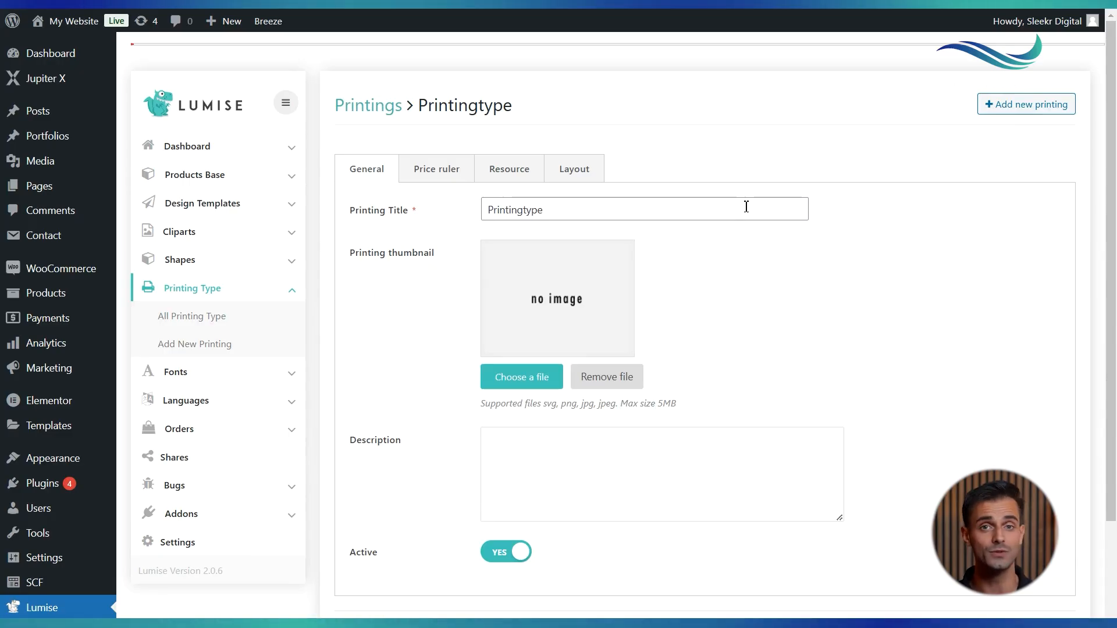
# Review the printing type's general settings, including title, thumbnail, description and active status
pyautogui.click(580, 208)
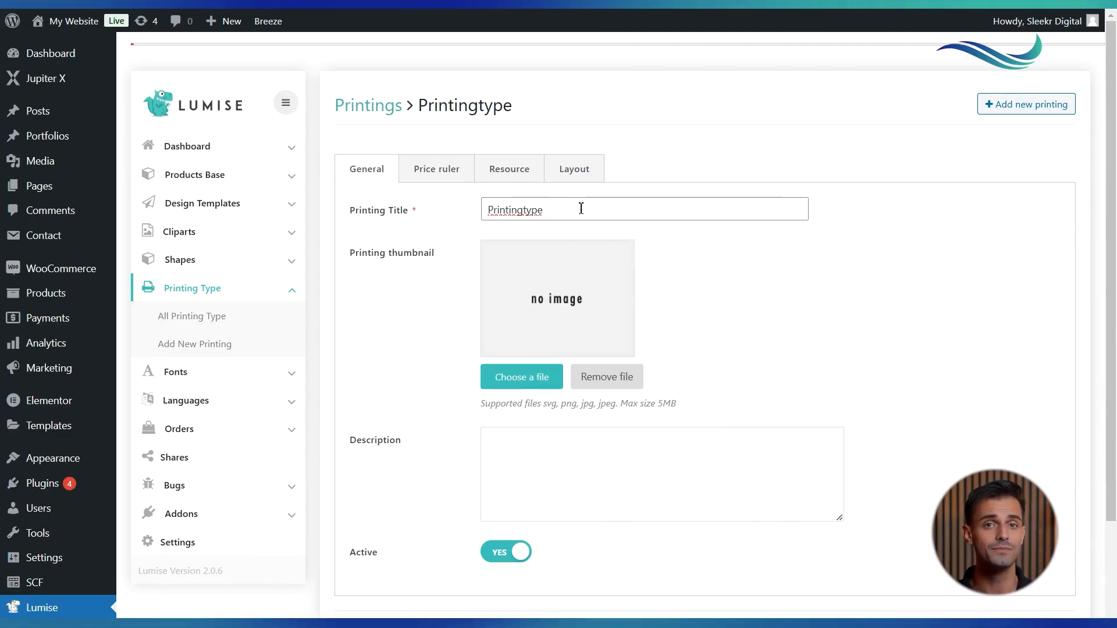
pyautogui.scroll(-2, 580, 208)
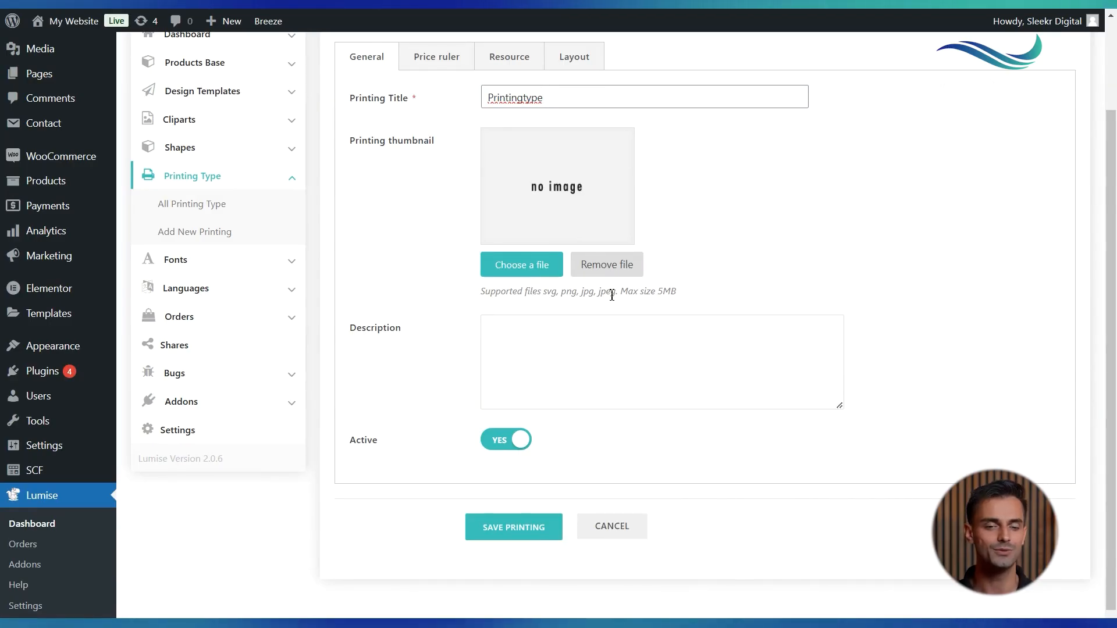
pyautogui.scroll(-1, 610, 295)
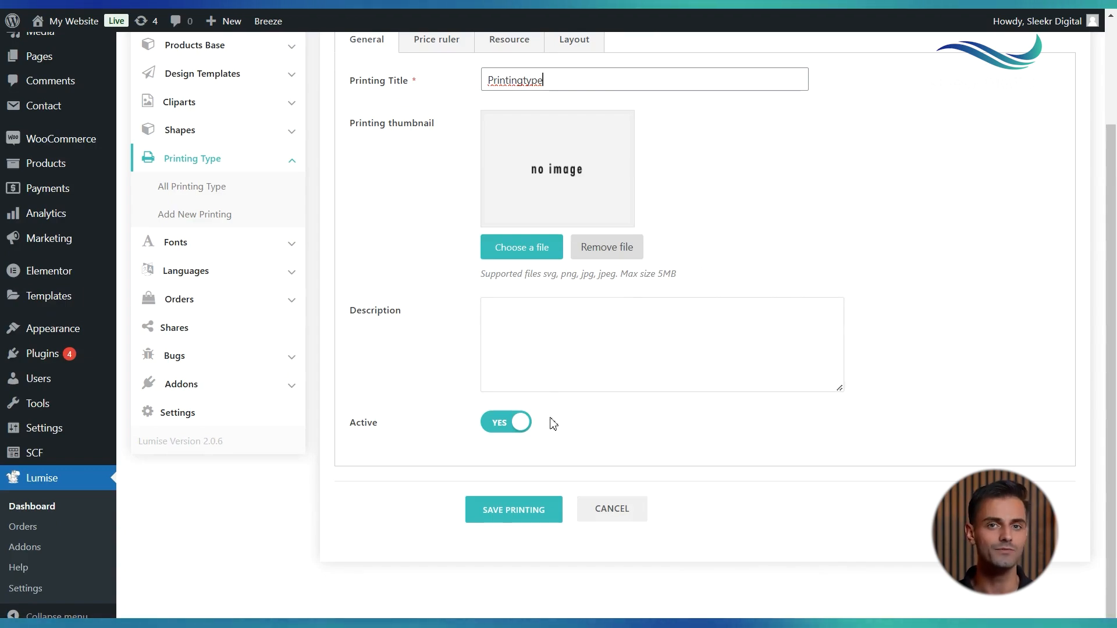
pyautogui.scroll(1, 503, 435)
pyautogui.scroll(-1, 504, 435)
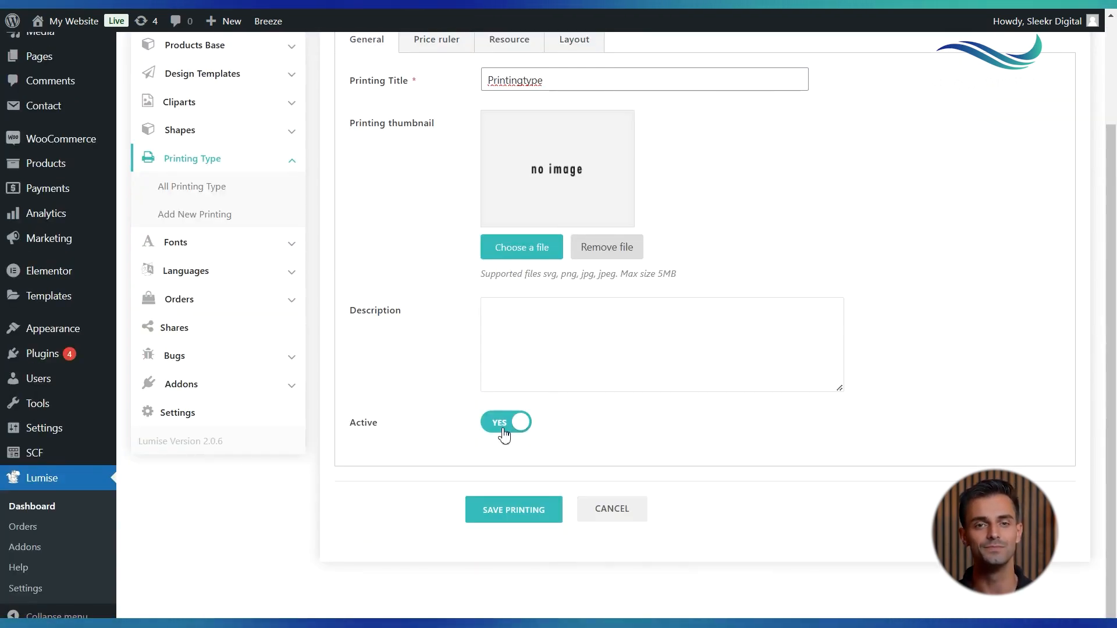
pyautogui.scroll(3, 504, 435)
# Open the price rules and turn on the advance option for text, clipart, images, vector and upload pricing
pyautogui.click(459, 170)
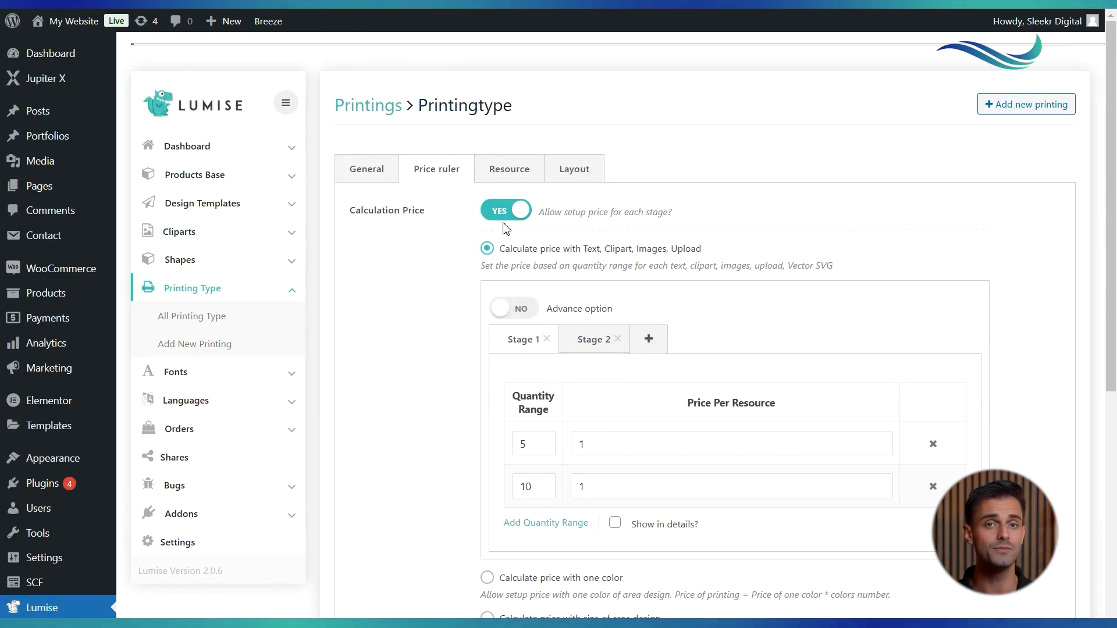
pyautogui.scroll(-1, 506, 226)
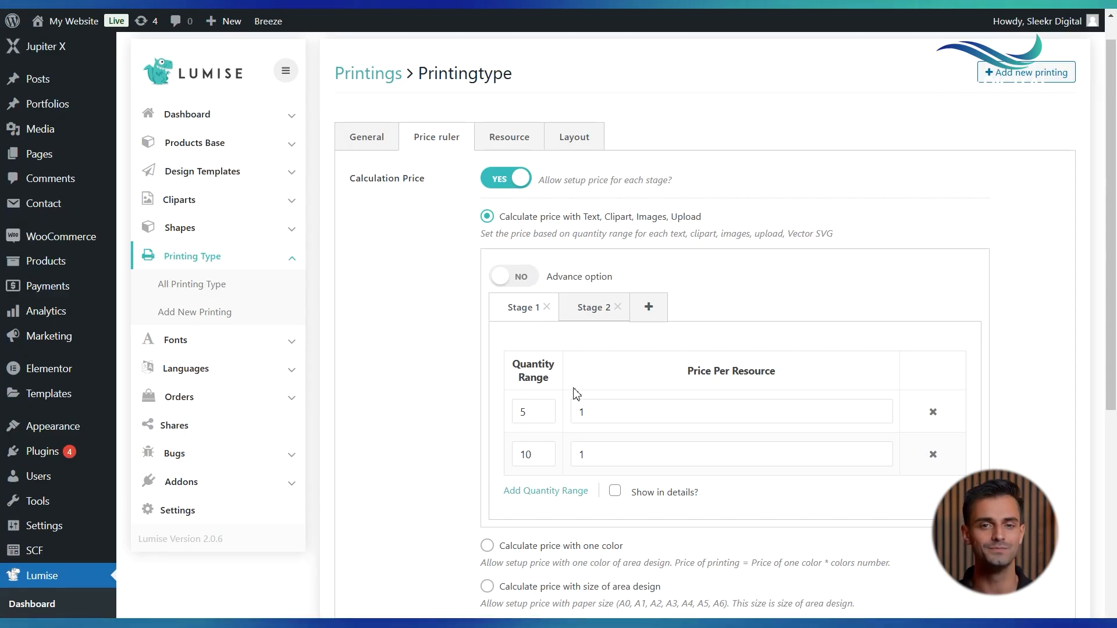
pyautogui.scroll(-1, 520, 299)
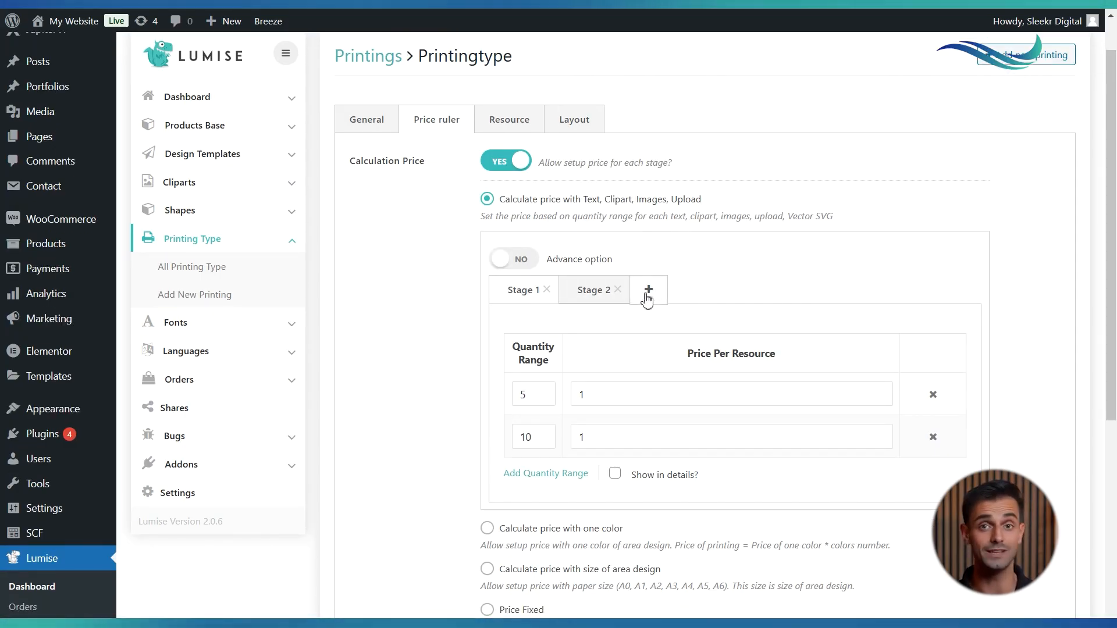
pyautogui.click(520, 265)
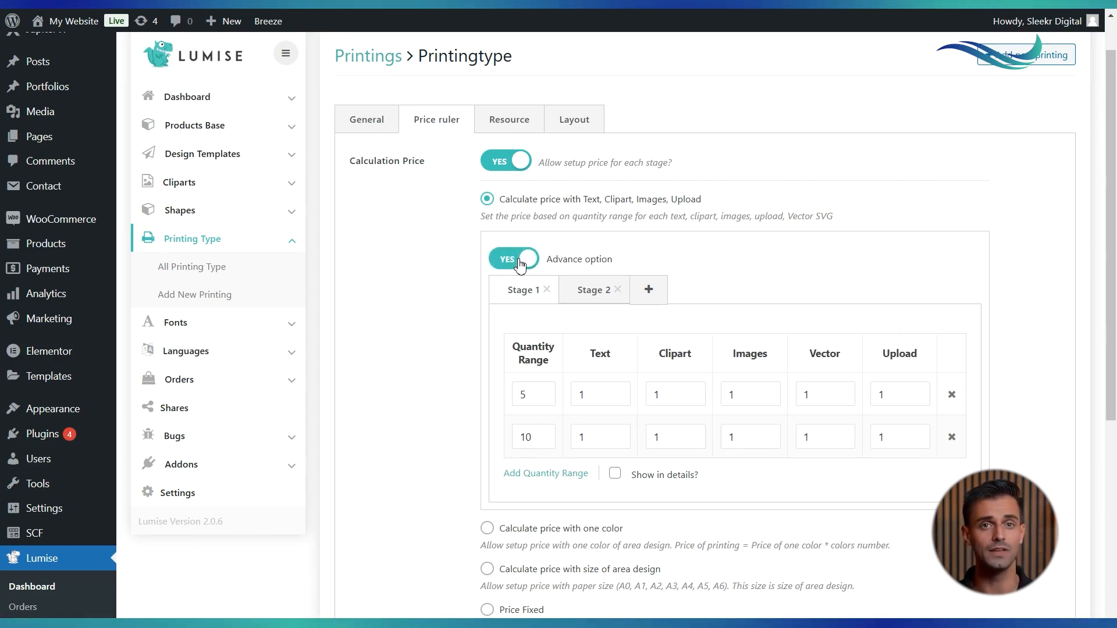
# Inspect the Stage 1 quantity range and per-resource price fields
pyautogui.doubleClick(534, 396)
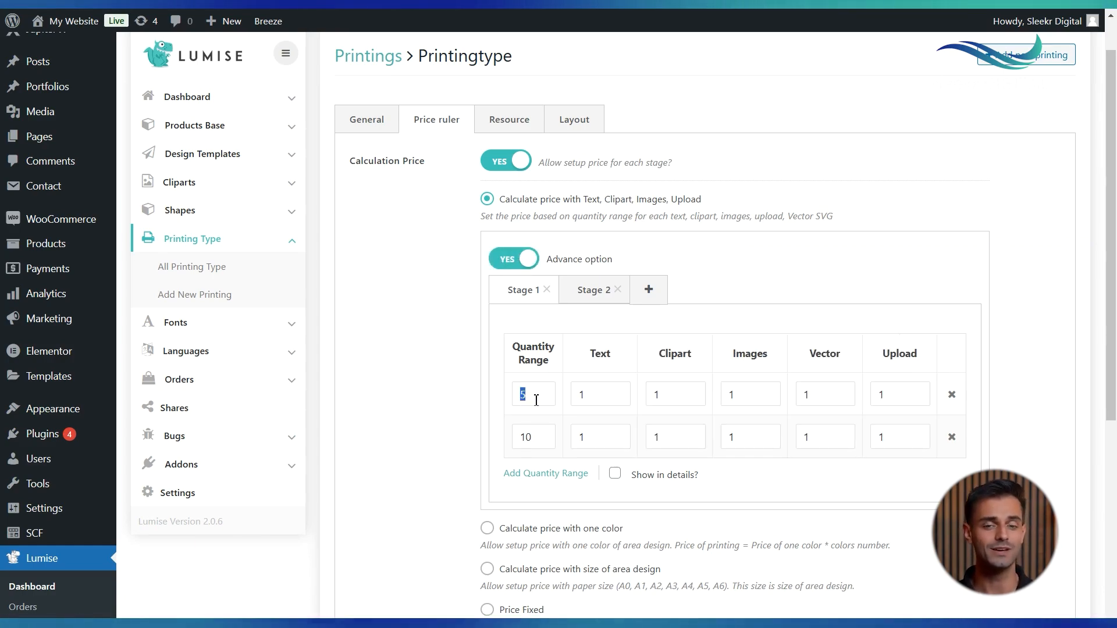
pyautogui.click(603, 399)
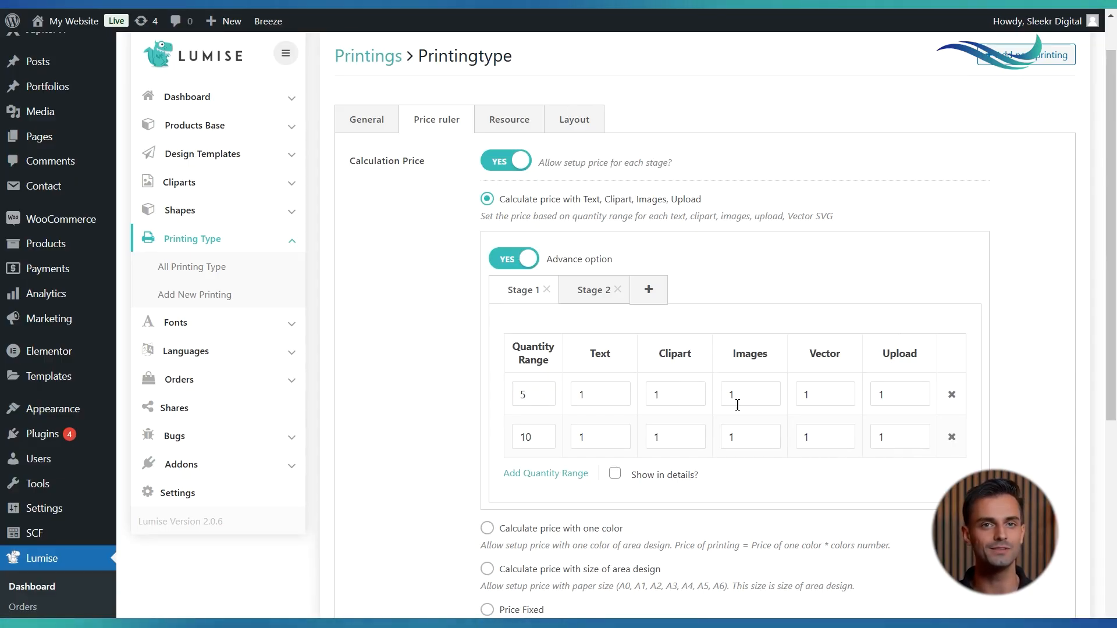
pyautogui.click(835, 403)
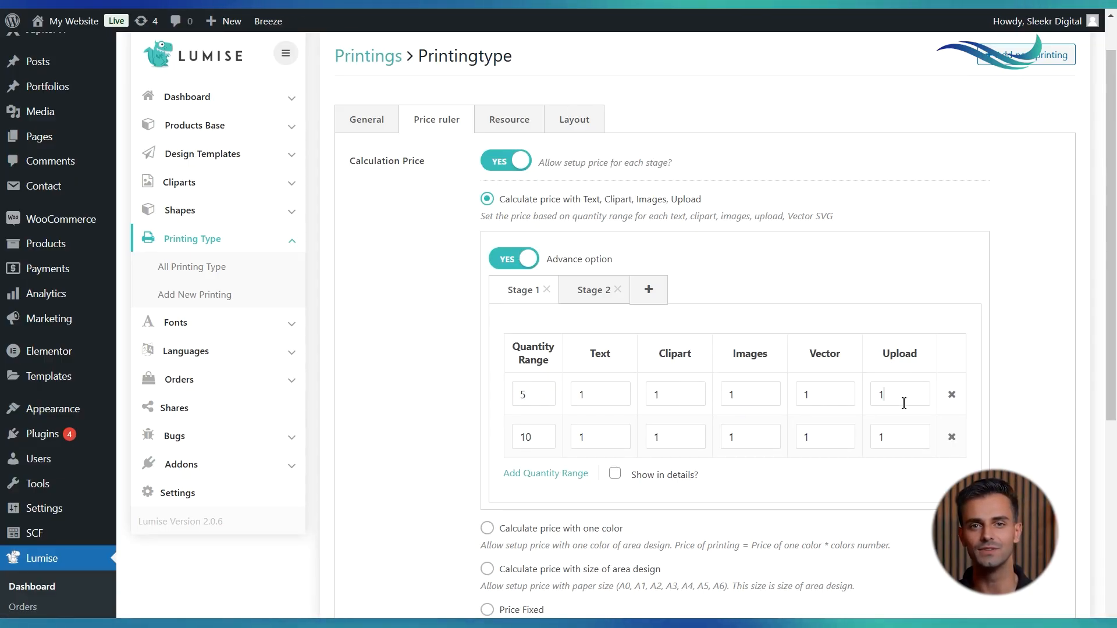
pyautogui.doubleClick(599, 399)
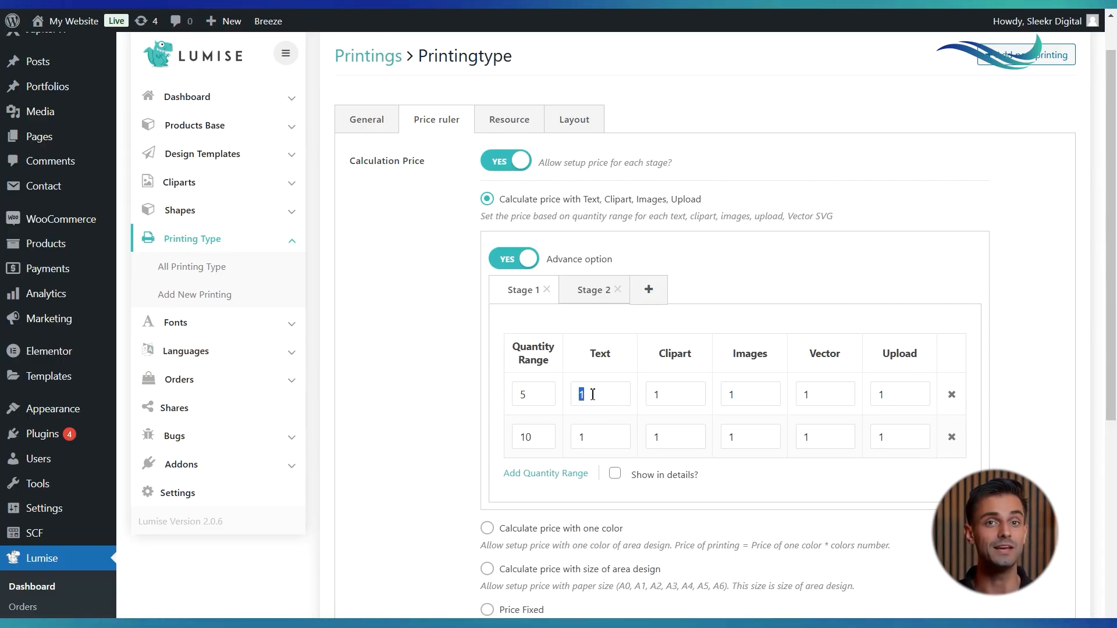
pyautogui.scroll(-1, 592, 396)
pyautogui.click(660, 377)
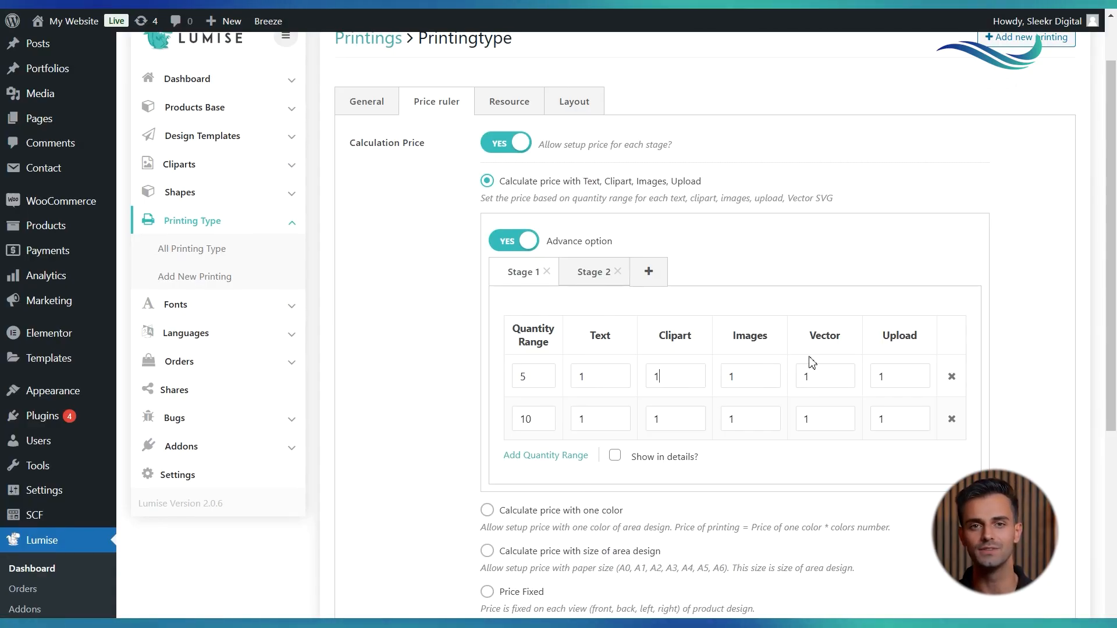
pyautogui.scroll(1, 650, 363)
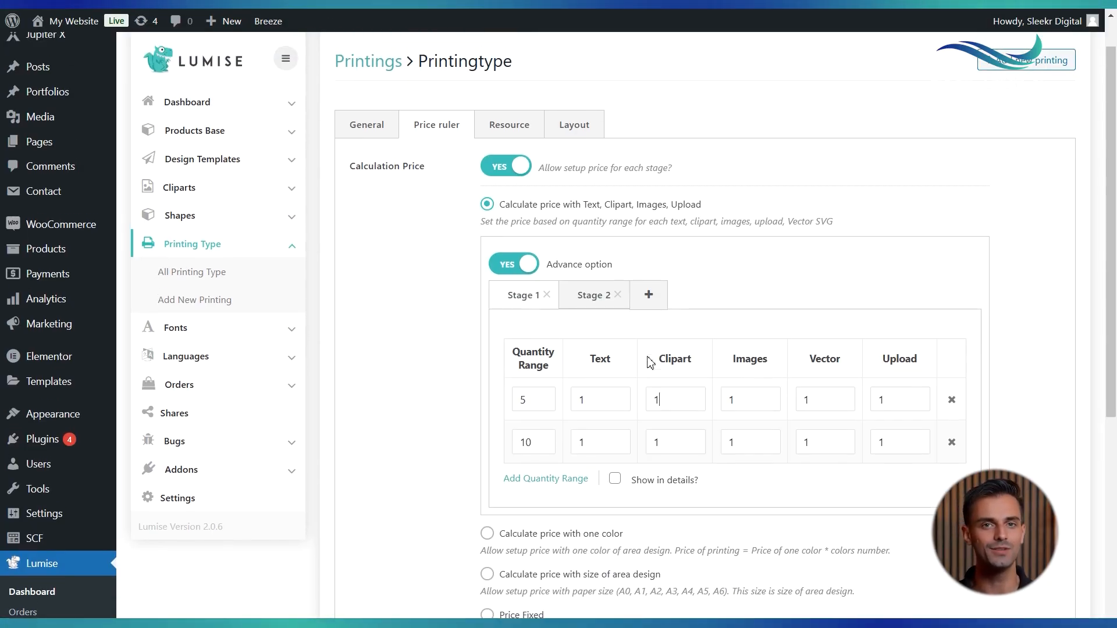
# Add a new quantity range row to Stage 1, then open the Stage 2 tab
pyautogui.click(542, 479)
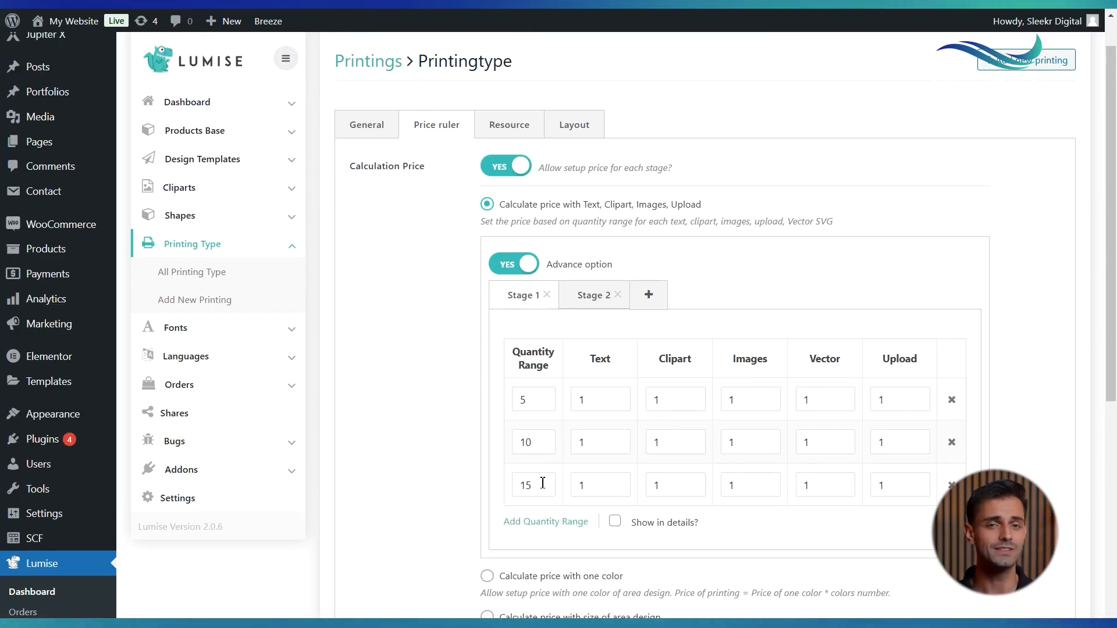
pyautogui.click(591, 295)
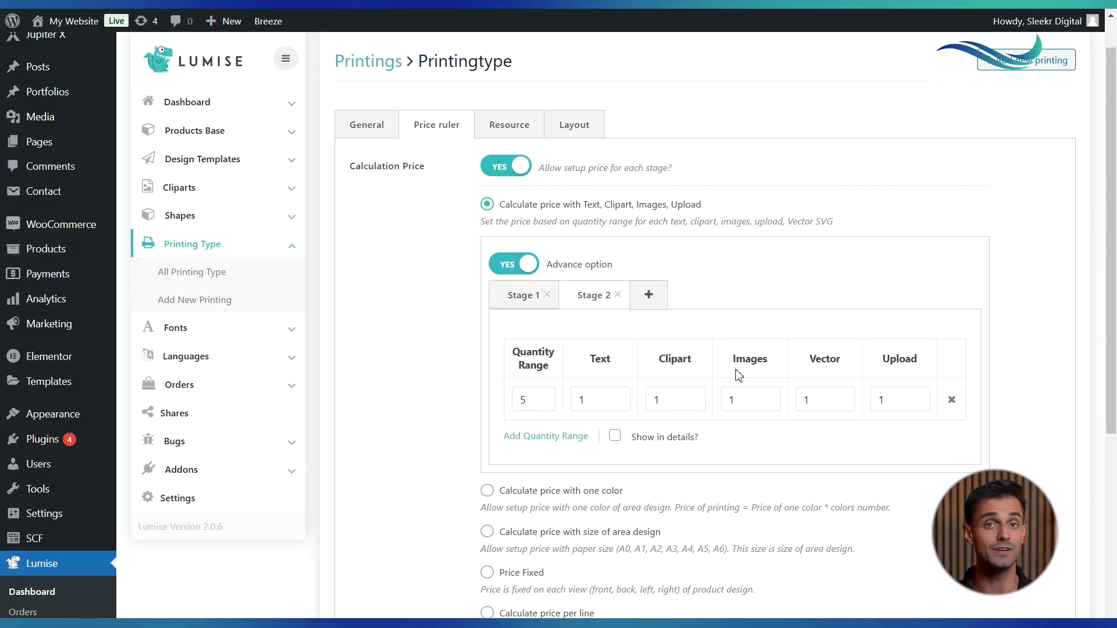
# Open the Lumise Configuration section of the product's data
pyautogui.scroll(-5, 519, 538)
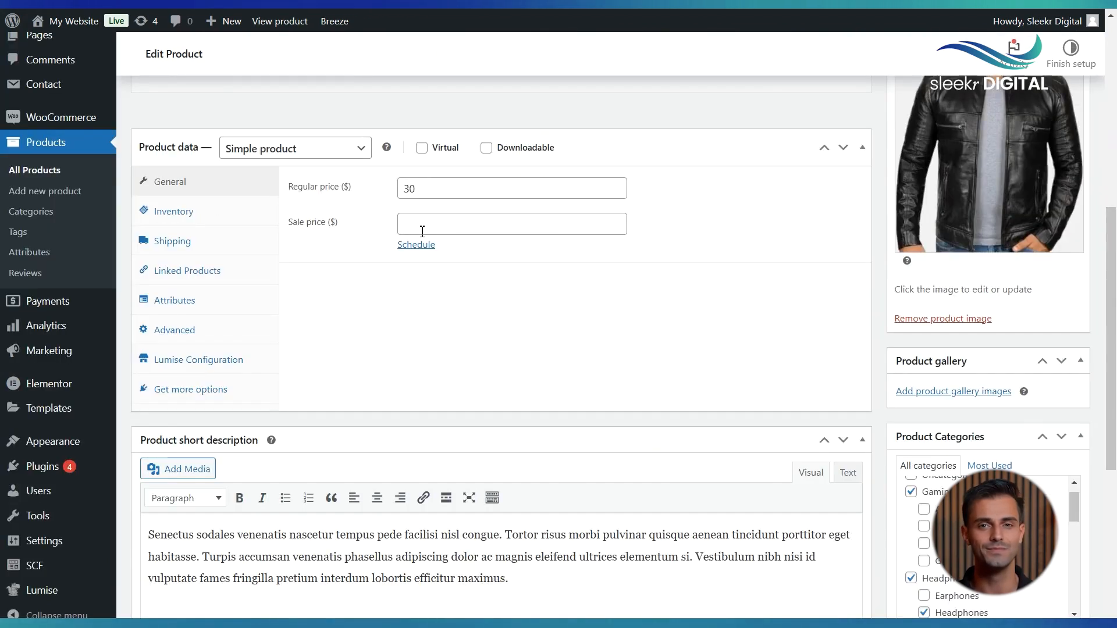
pyautogui.scroll(3, 422, 232)
pyautogui.scroll(-3, 423, 231)
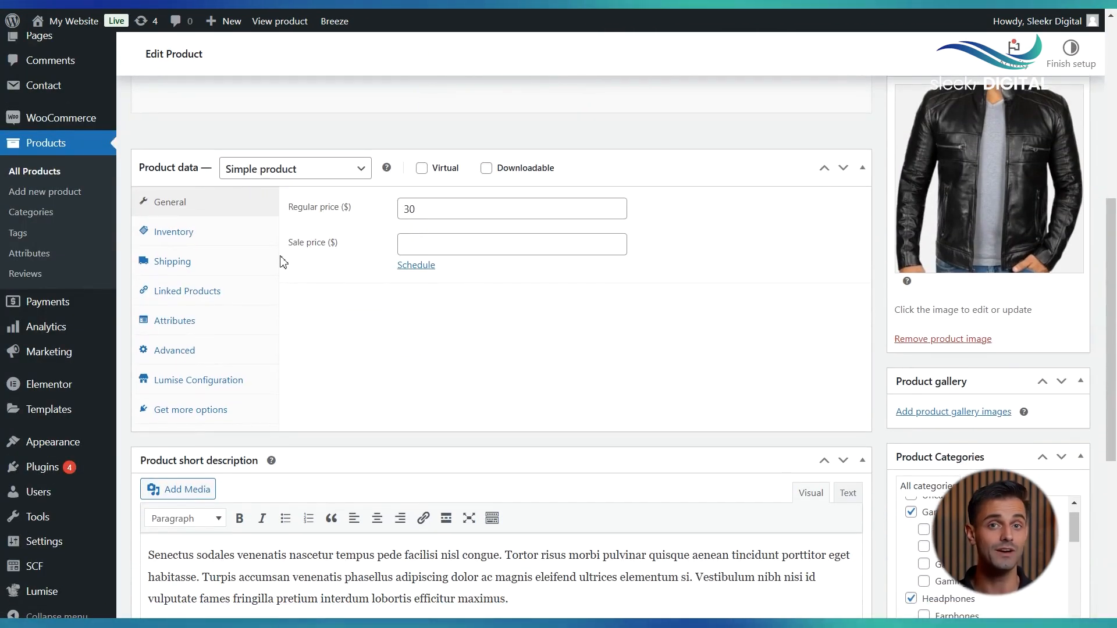
pyautogui.scroll(-2, 282, 259)
pyautogui.click(225, 324)
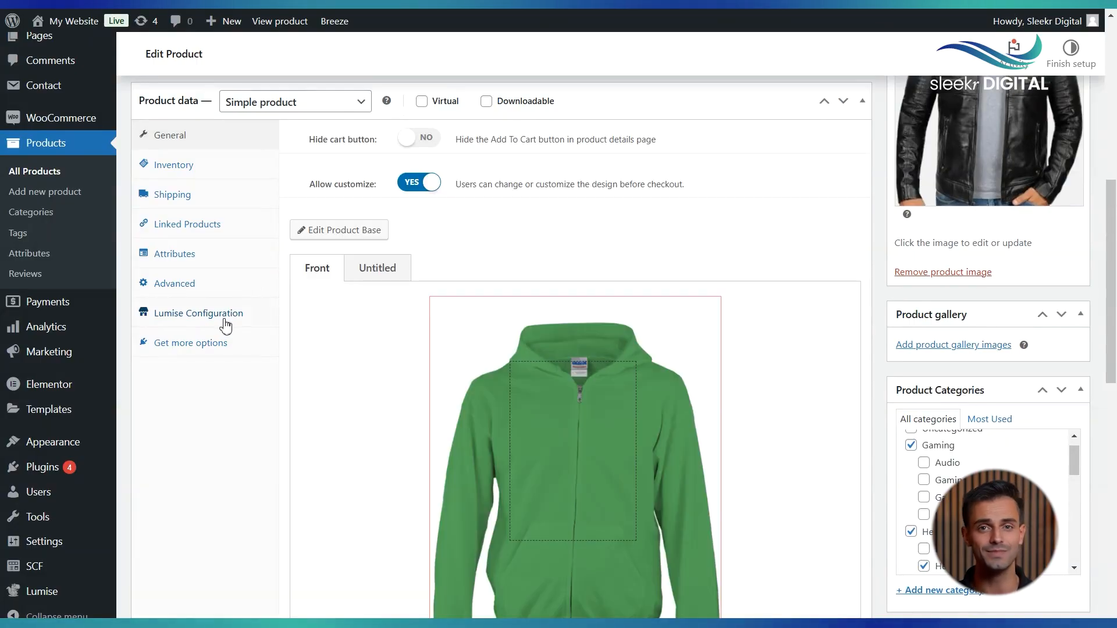
# Enable the Printingtype printing technique in the product base, save the product base, and update the product
pyautogui.click(346, 239)
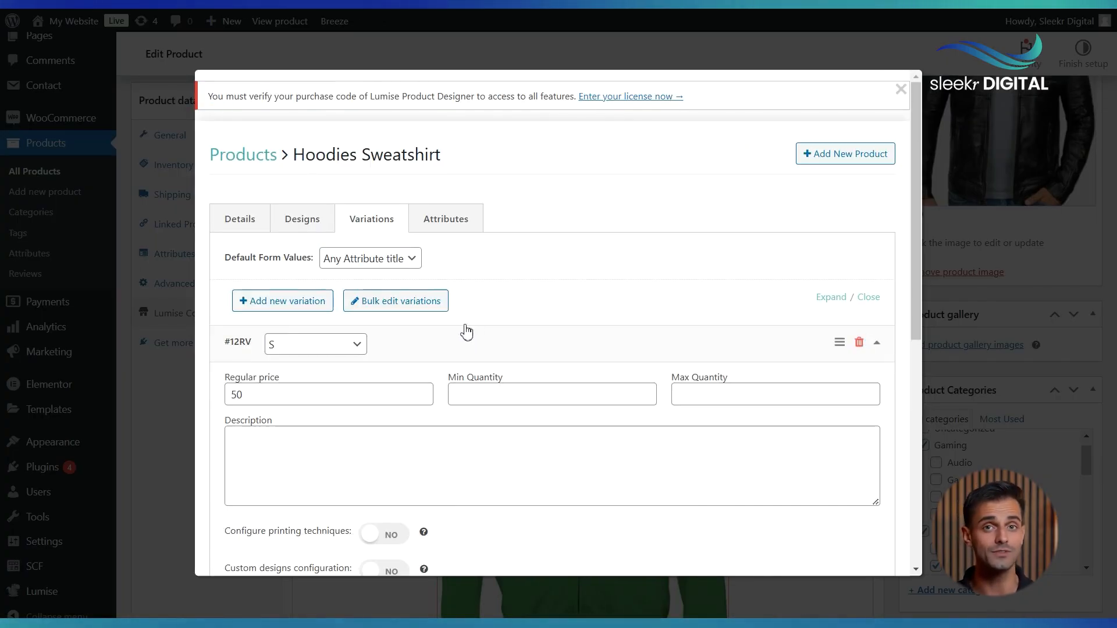
pyautogui.click(254, 227)
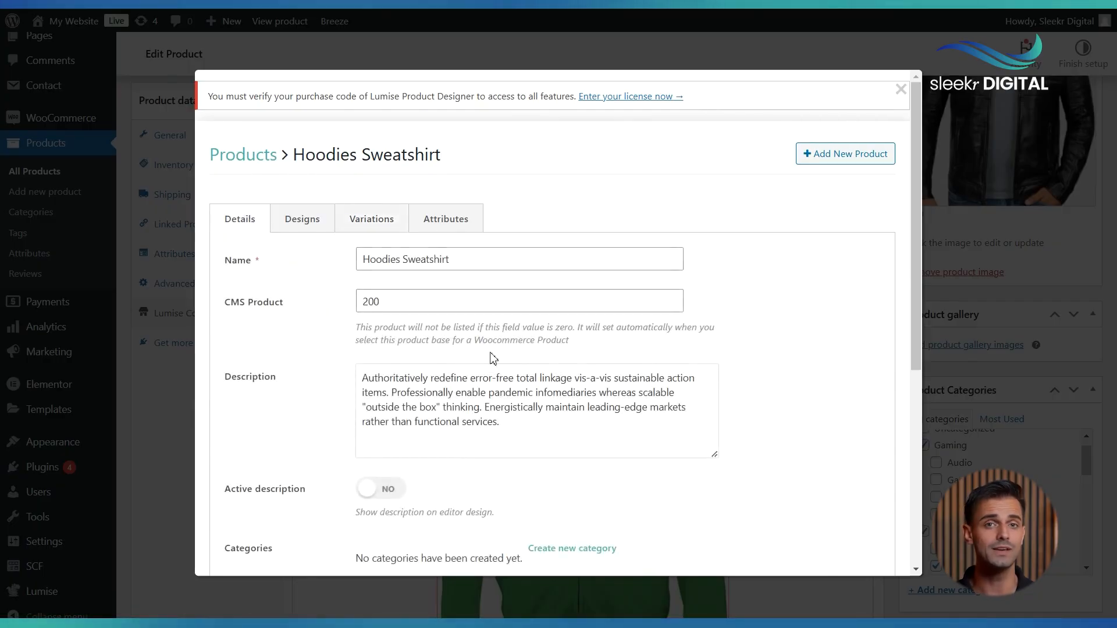
pyautogui.scroll(-3, 492, 356)
pyautogui.scroll(-3, 491, 356)
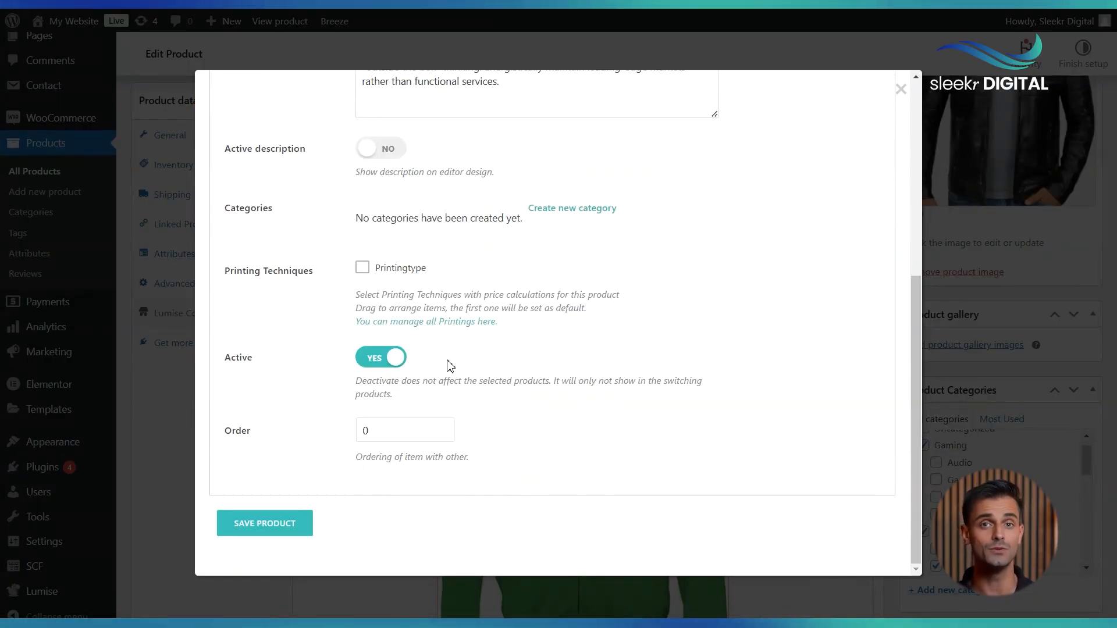
pyautogui.click(361, 269)
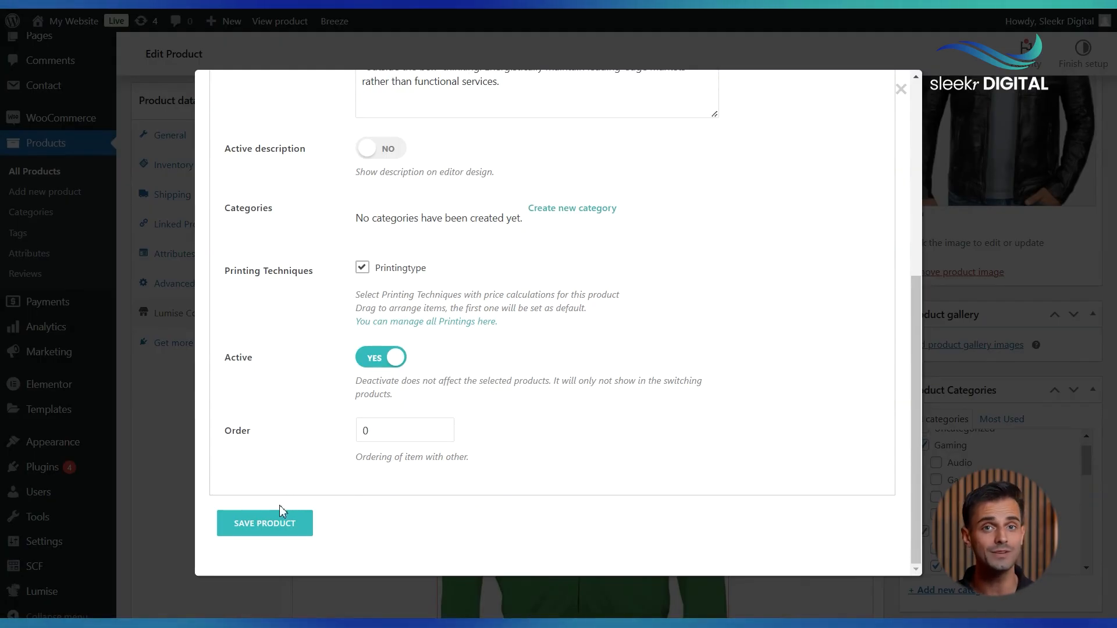
pyautogui.click(273, 524)
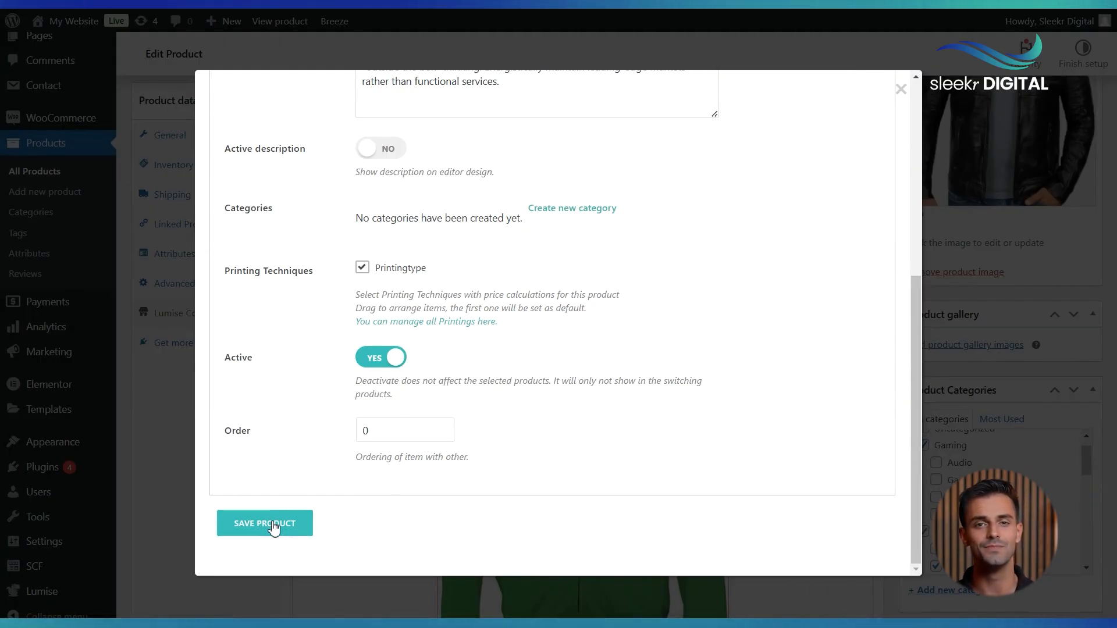
pyautogui.scroll(6, 855, 244)
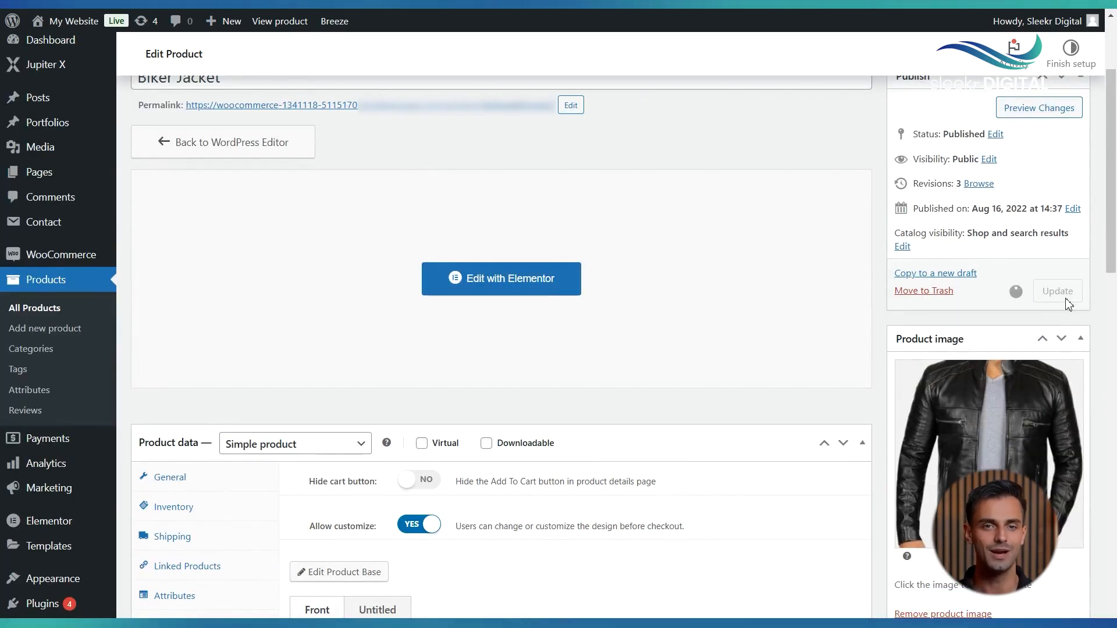
pyautogui.click(1064, 293)
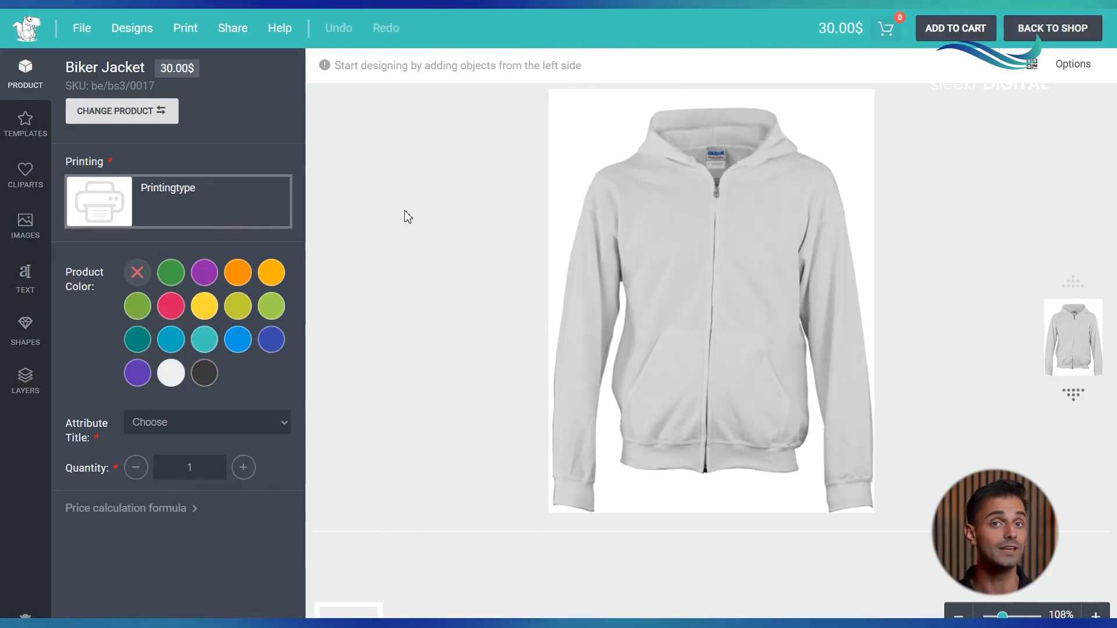
# In the designer, set the attribute title to S and add an Oswald text to the hoodie
pyautogui.click(174, 422)
pyautogui.click(154, 457)
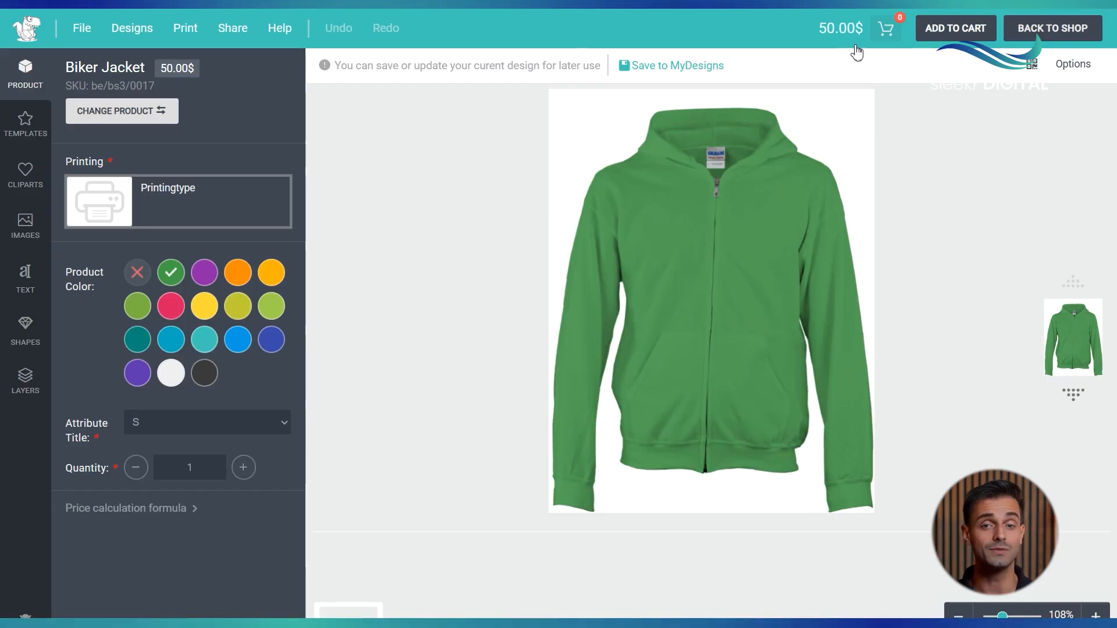
pyautogui.click(50, 301)
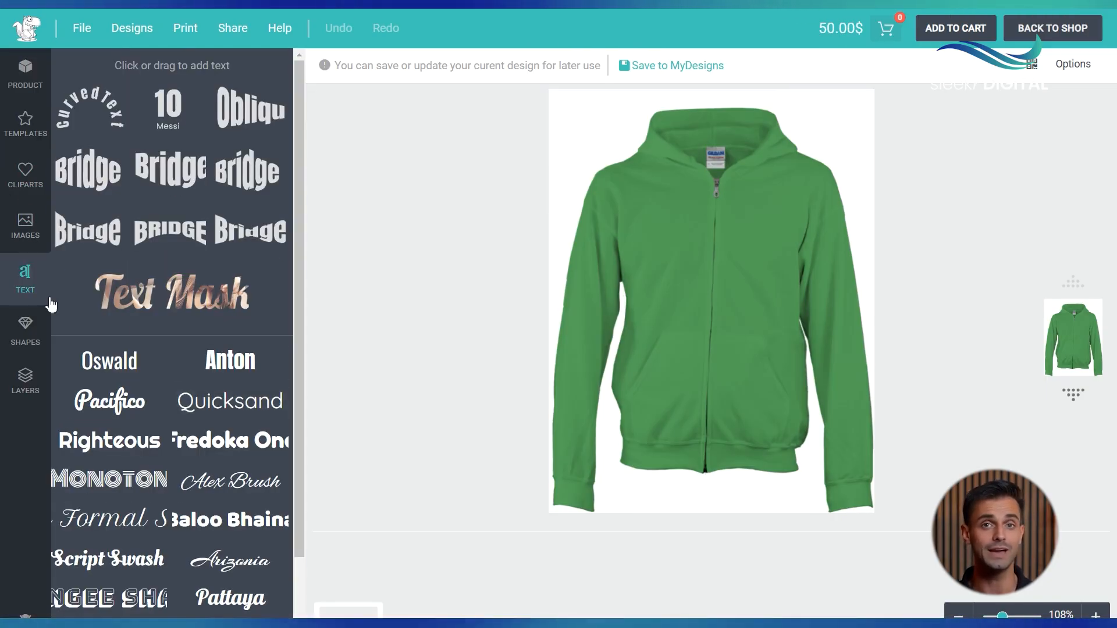
pyautogui.click(105, 379)
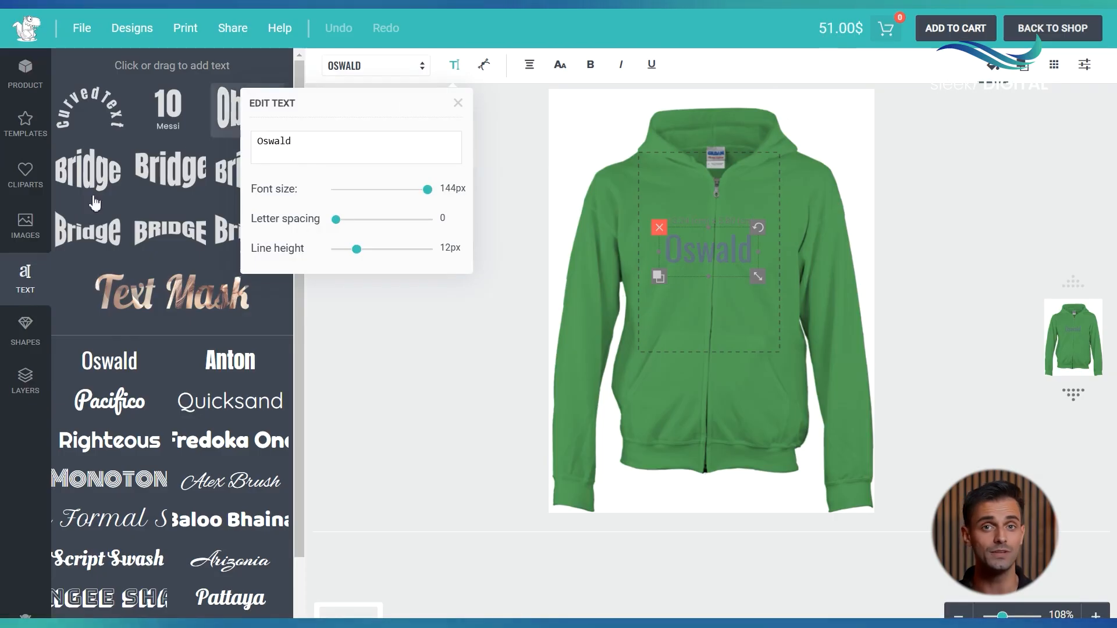
# Add a square shape to the hoodie design from the shapes library
pyautogui.click(25, 224)
pyautogui.click(25, 330)
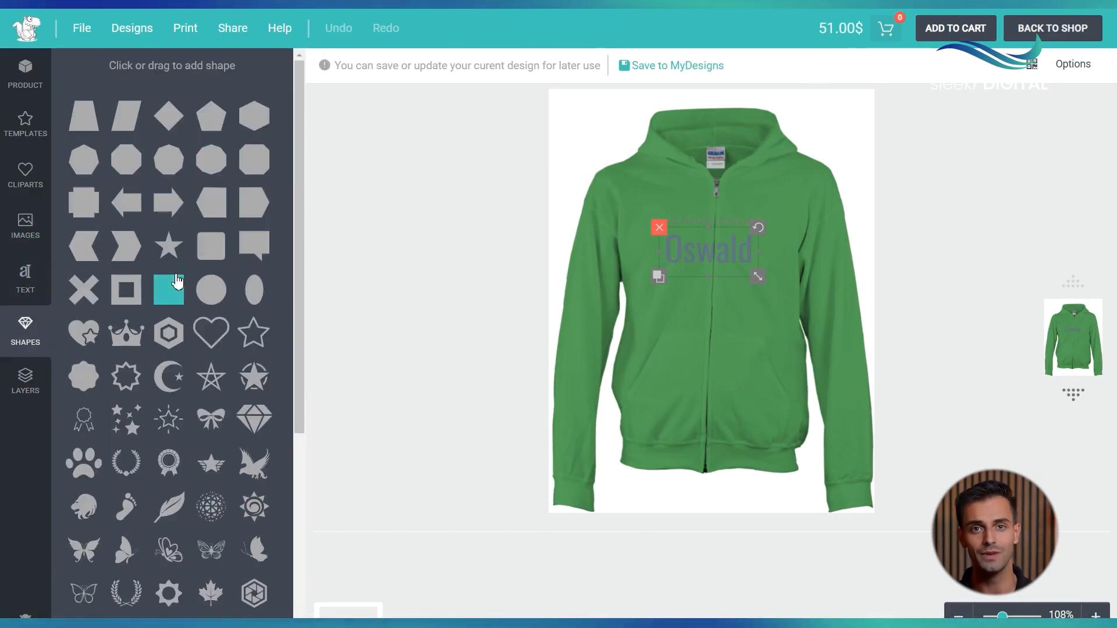
pyautogui.click(177, 282)
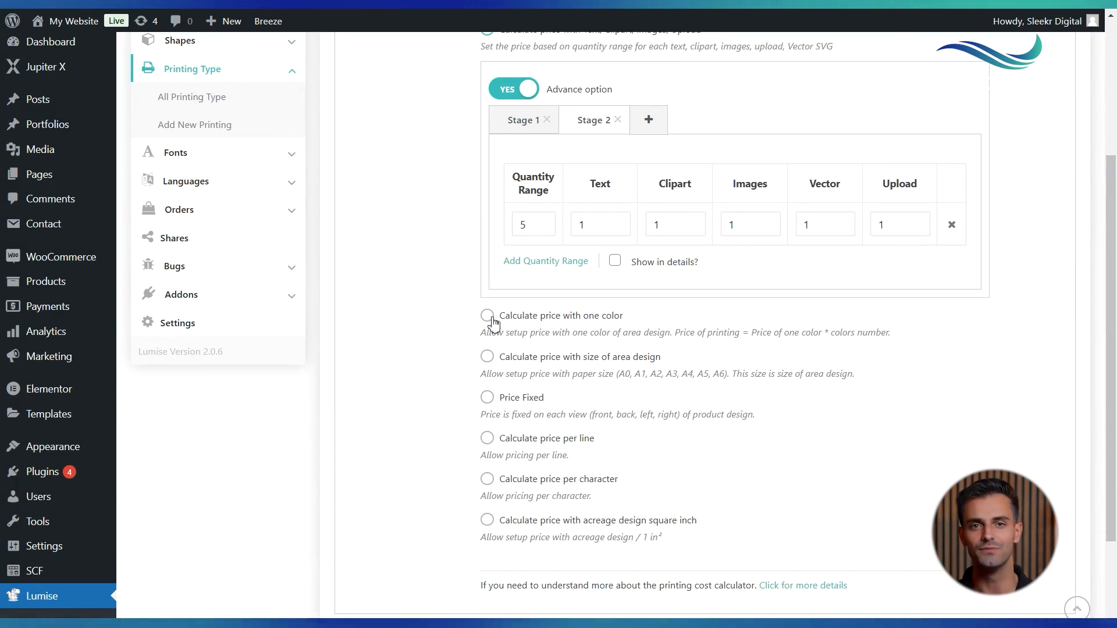
# Switch to one-color price calculation with Full Color turned on, and add a quantity range row
pyautogui.click(488, 316)
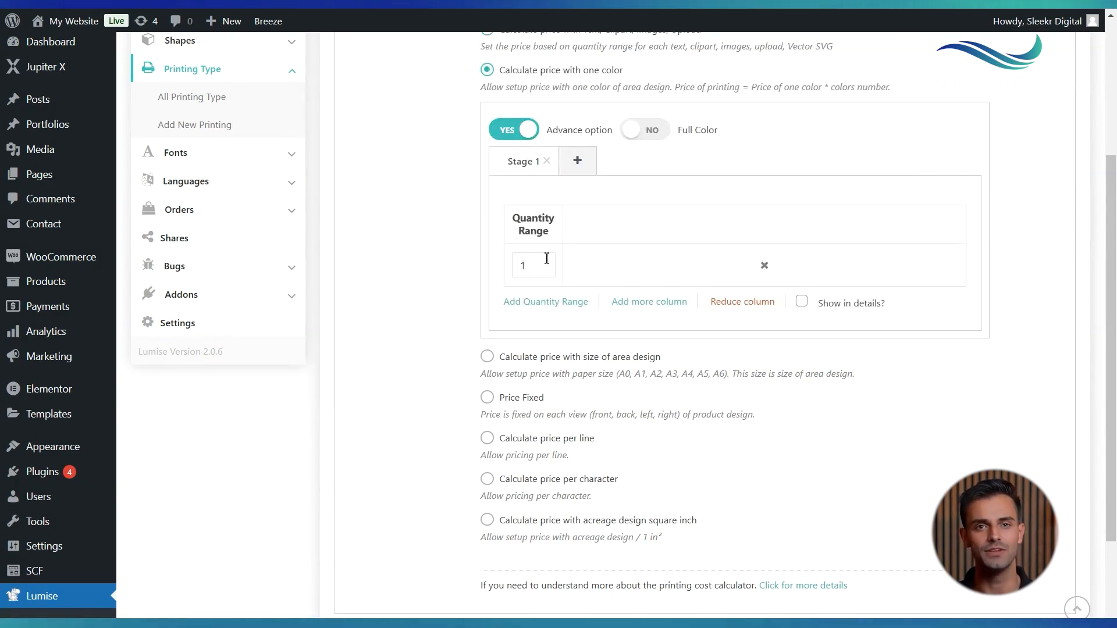
pyautogui.scroll(2, 546, 259)
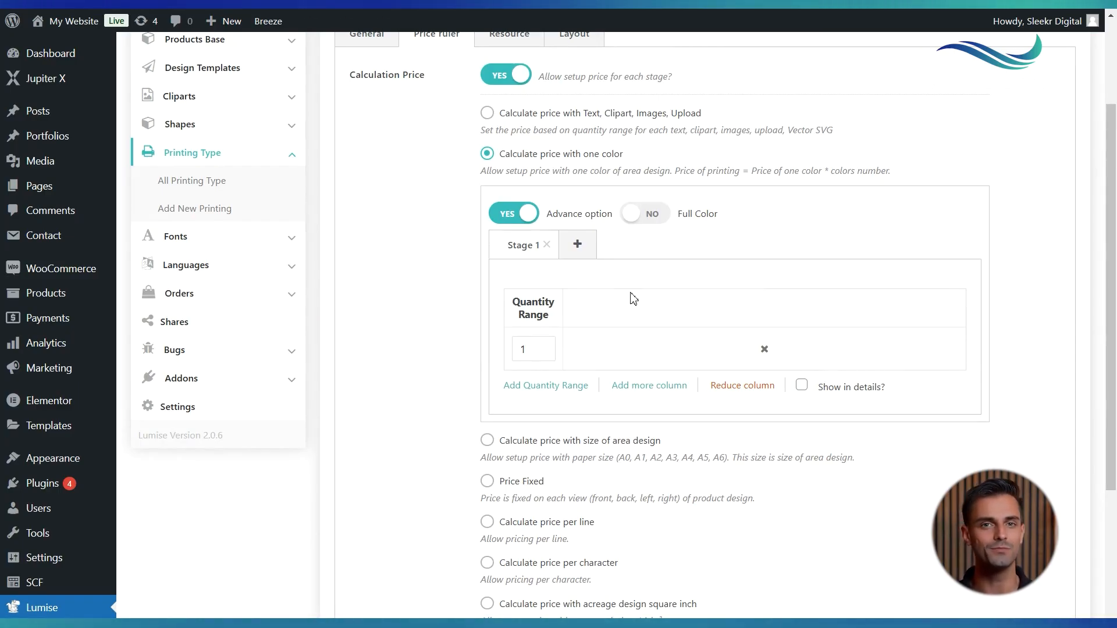
pyautogui.click(643, 215)
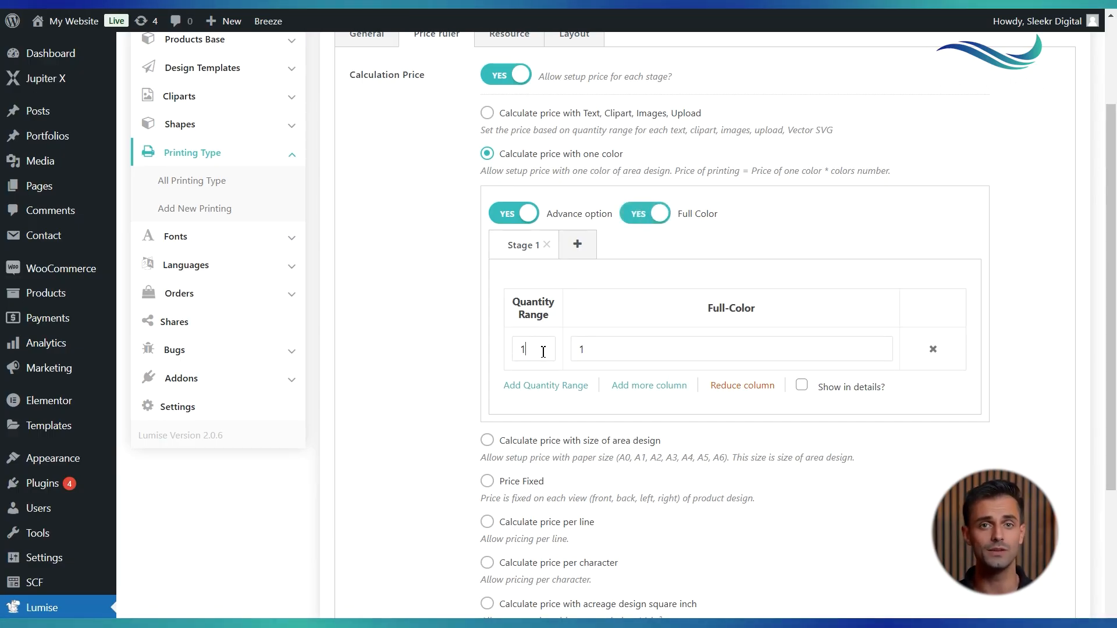
pyautogui.click(556, 385)
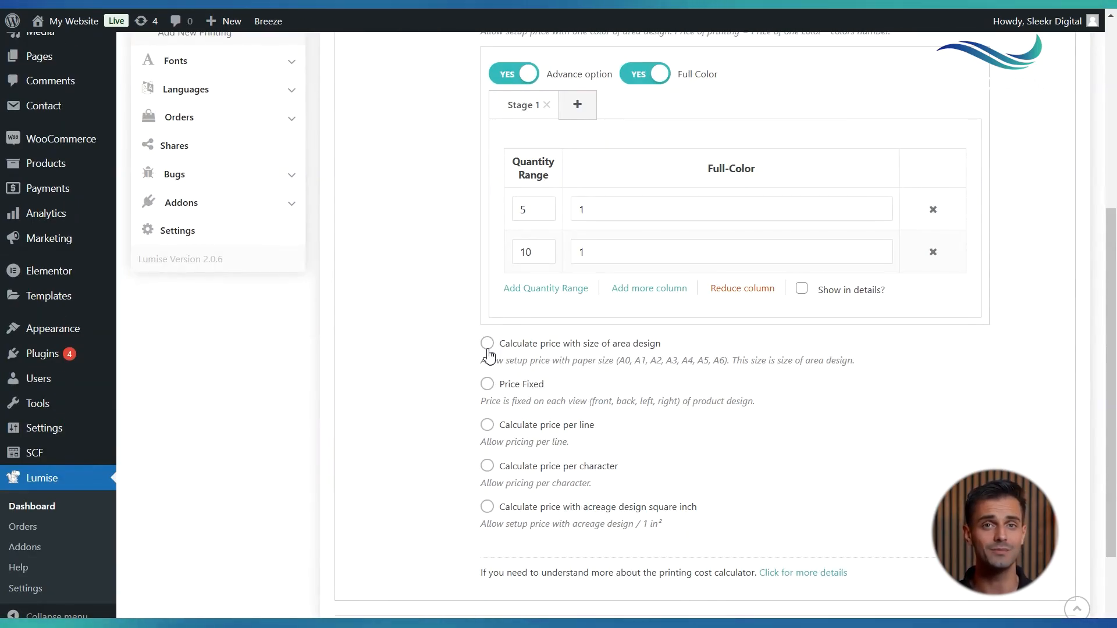
# Switch the price calculation method to calculate price with size of area design
pyautogui.click(487, 345)
pyautogui.scroll(2, 487, 353)
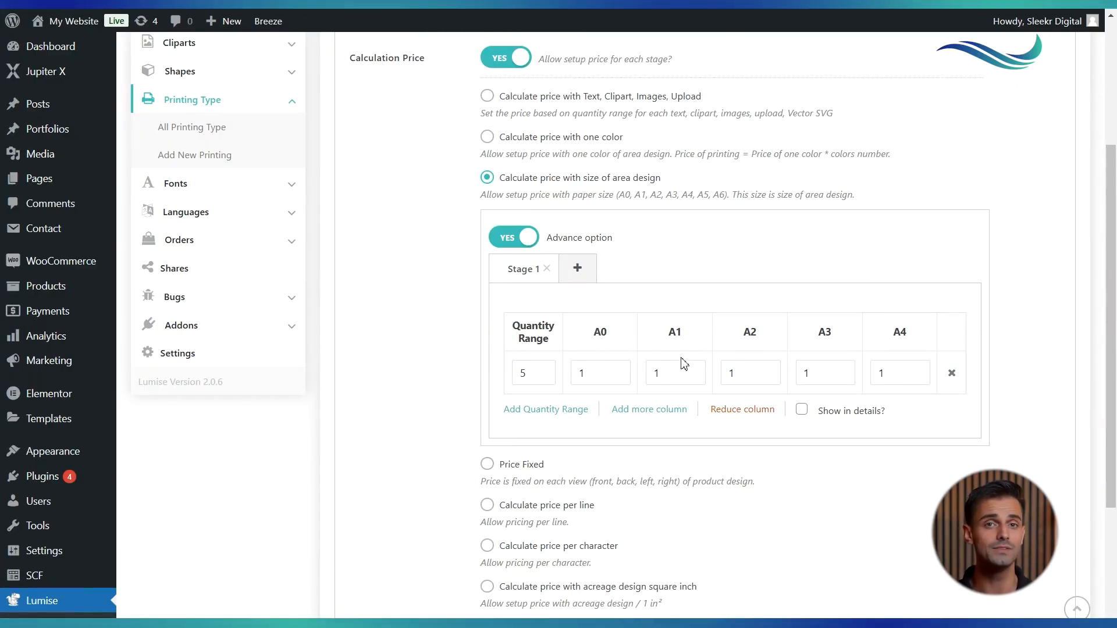
pyautogui.scroll(-2, 820, 345)
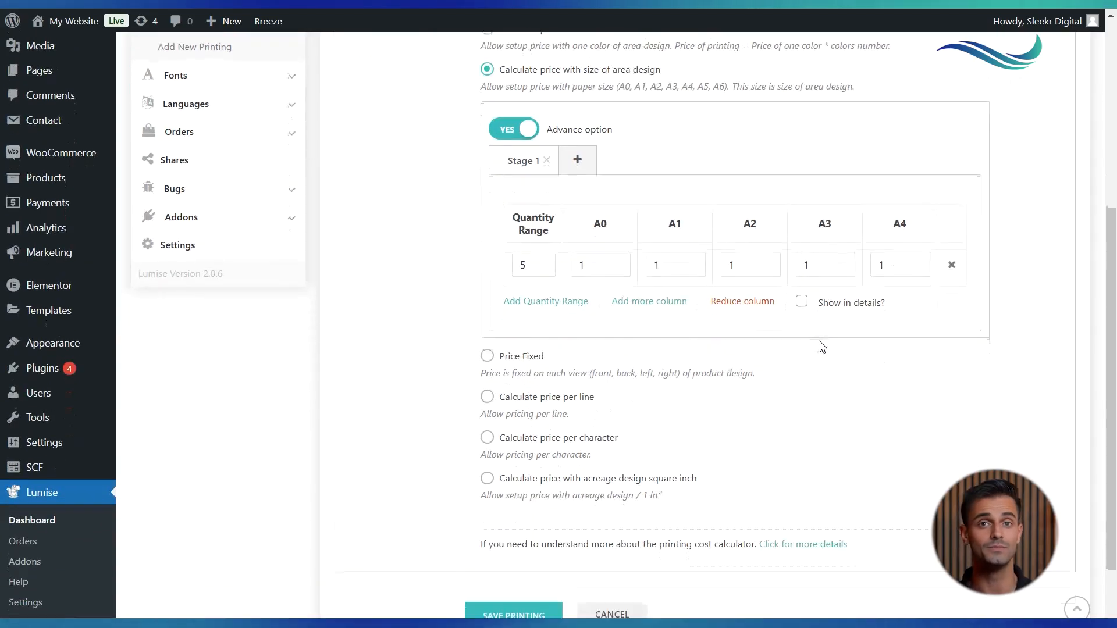
# Switch the price calculation to Price Fixed and select its quantity range and price fields
pyautogui.click(487, 356)
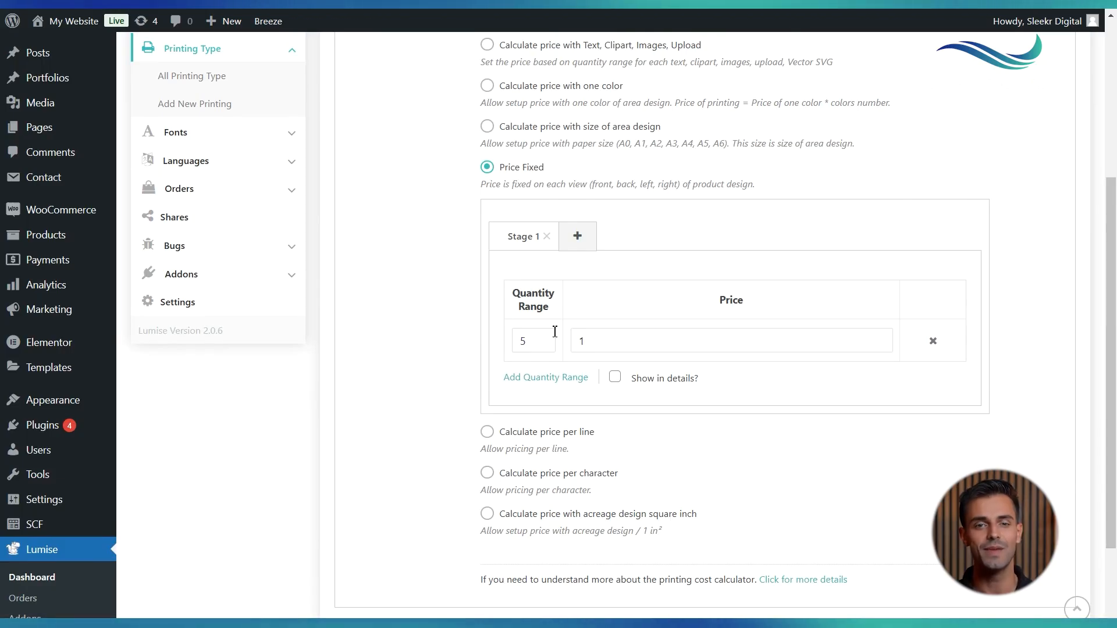
pyautogui.click(533, 351)
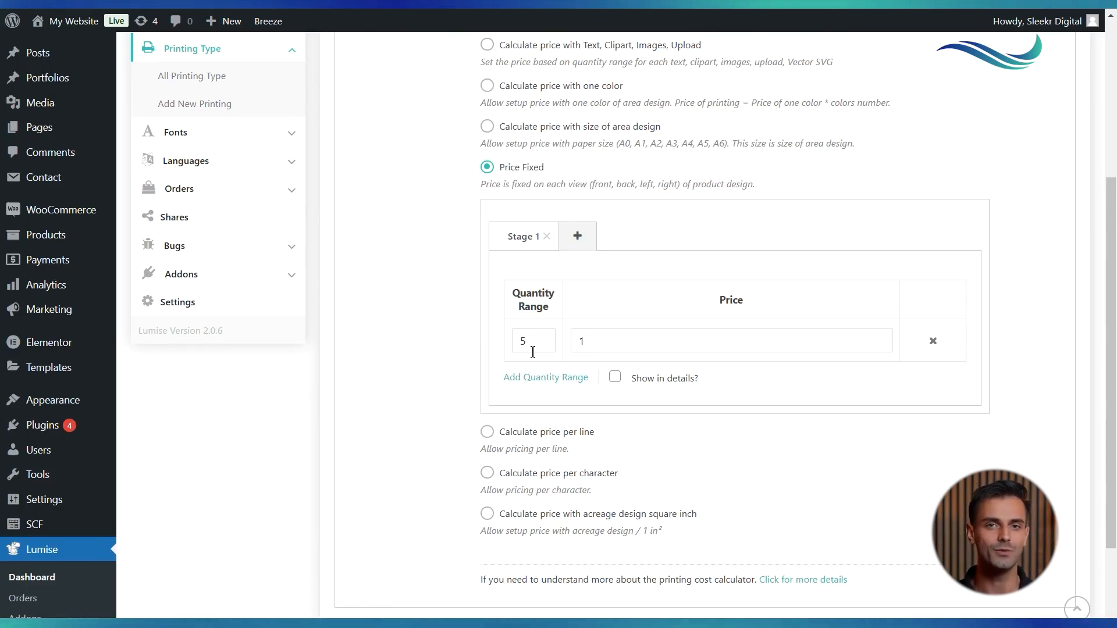
pyautogui.click(626, 351)
# Switch to per-line price calculation, add a quantity range row, and turn on the Advance option
pyautogui.scroll(-2, 626, 351)
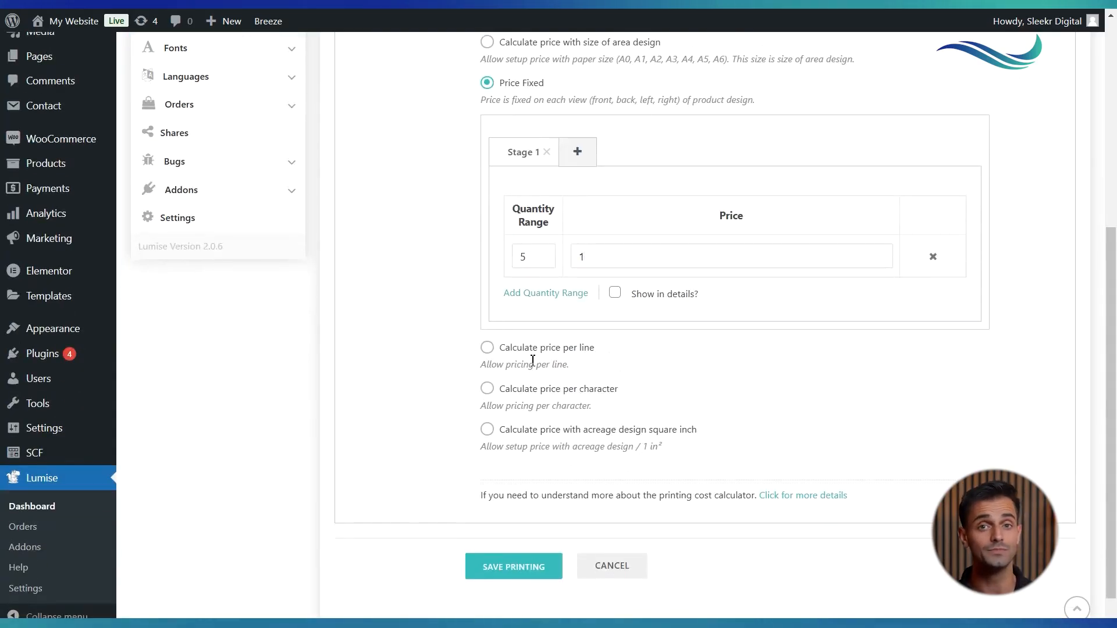
pyautogui.click(486, 347)
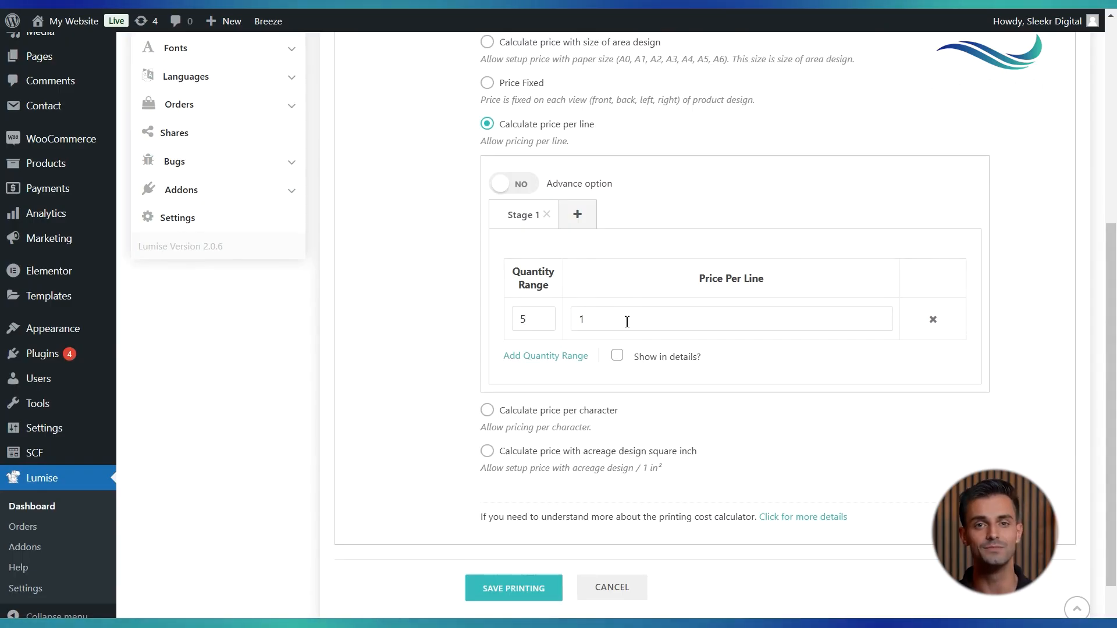
pyautogui.click(574, 357)
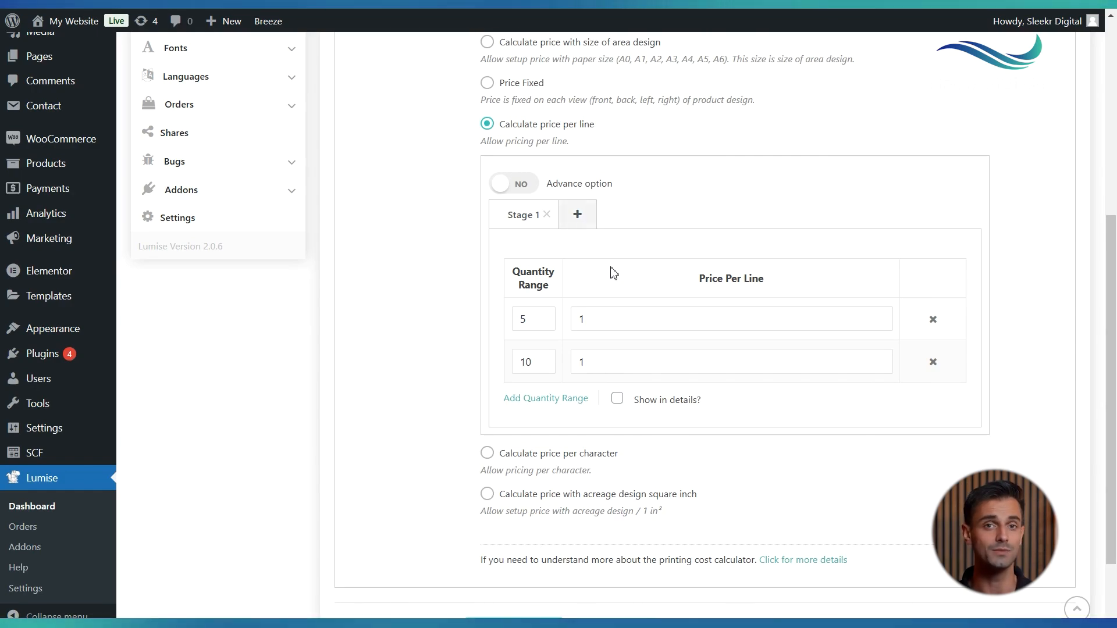
pyautogui.click(522, 185)
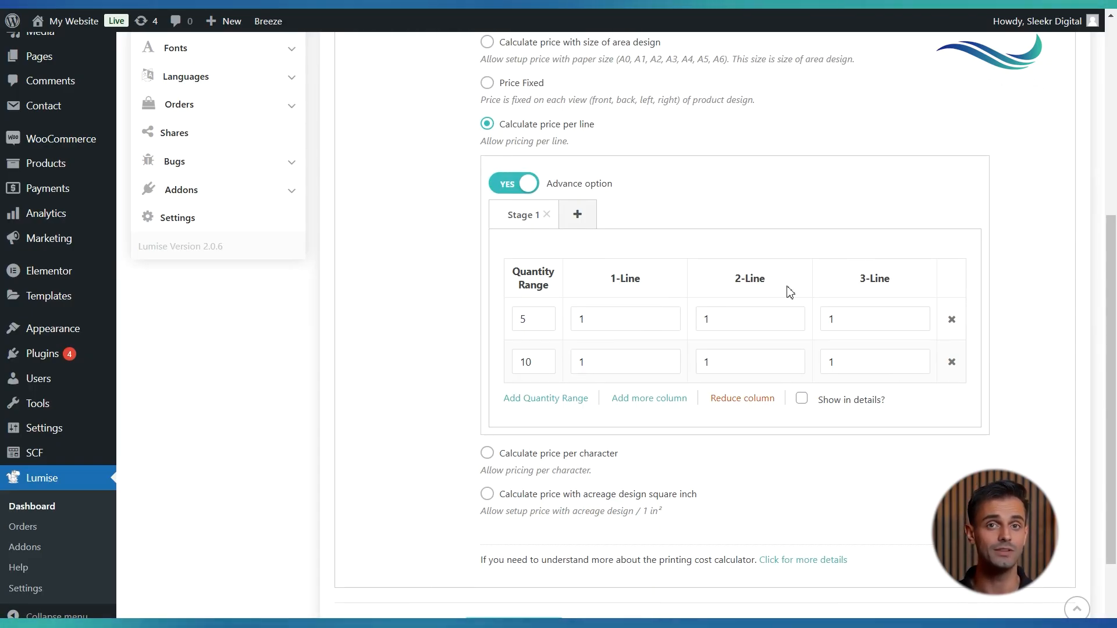
# Switch to per-character price calculation and select the quantity and 1-Character price values
pyautogui.scroll(-2, 865, 291)
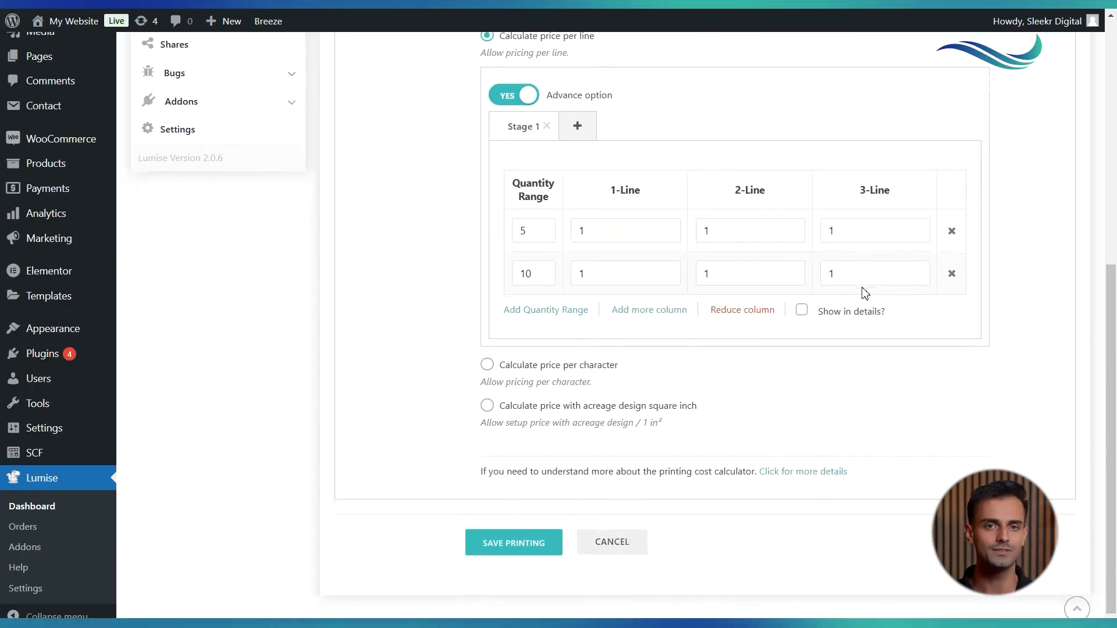
pyautogui.click(487, 365)
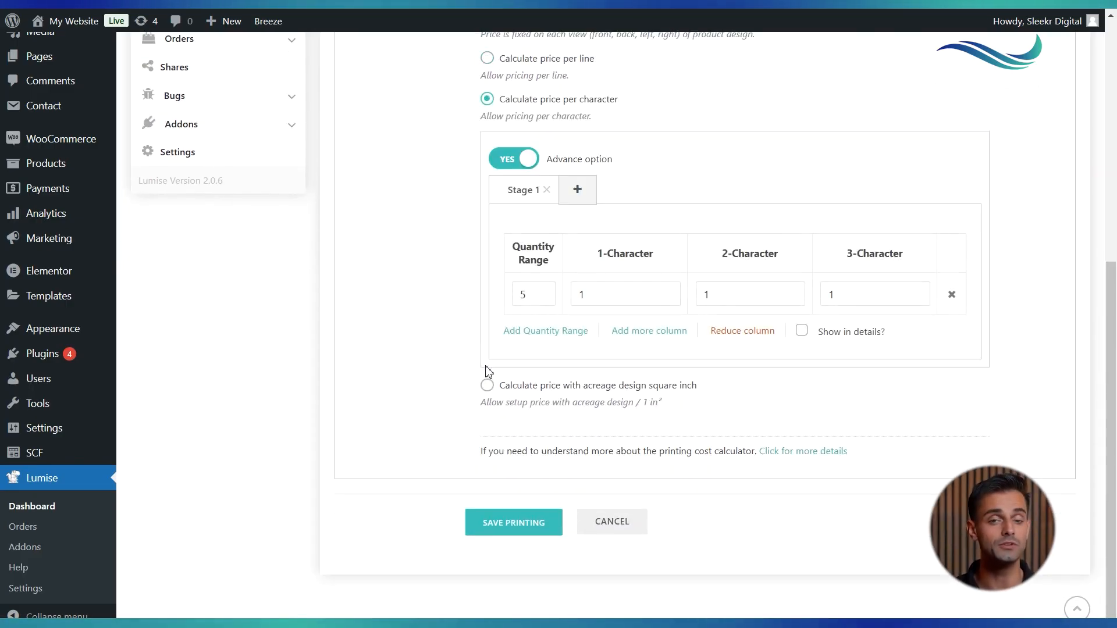
pyautogui.scroll(1, 564, 317)
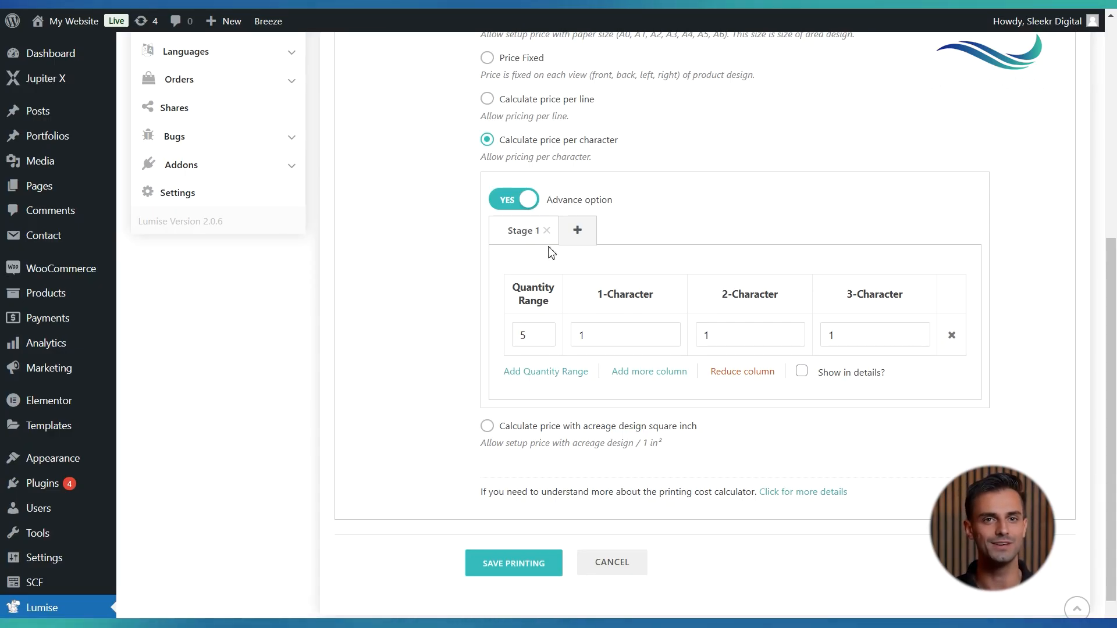
pyautogui.click(541, 345)
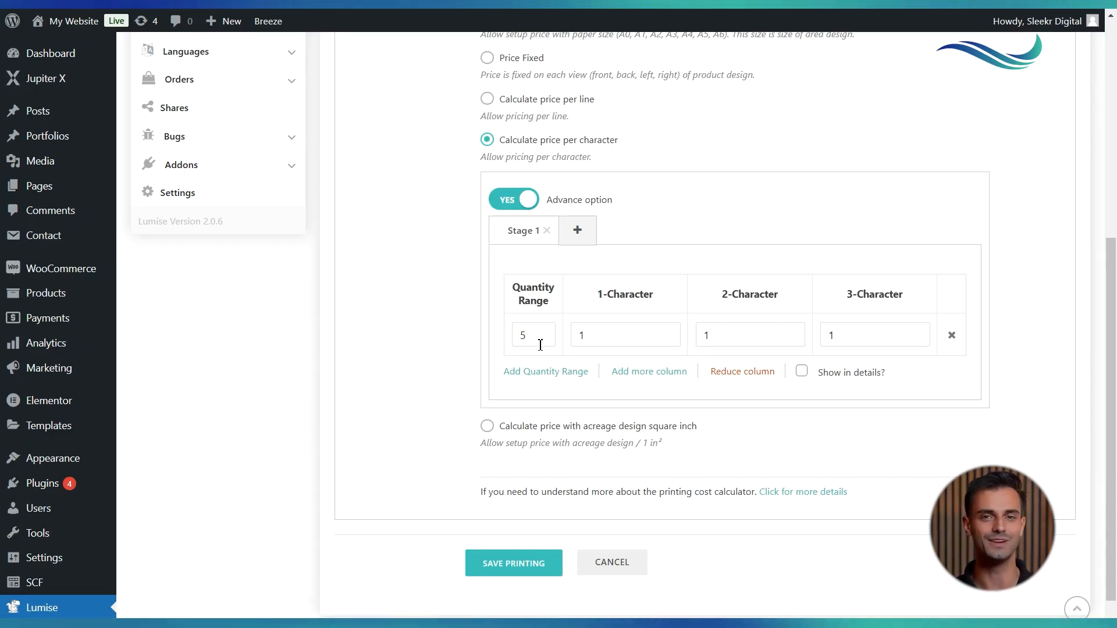
pyautogui.click(623, 344)
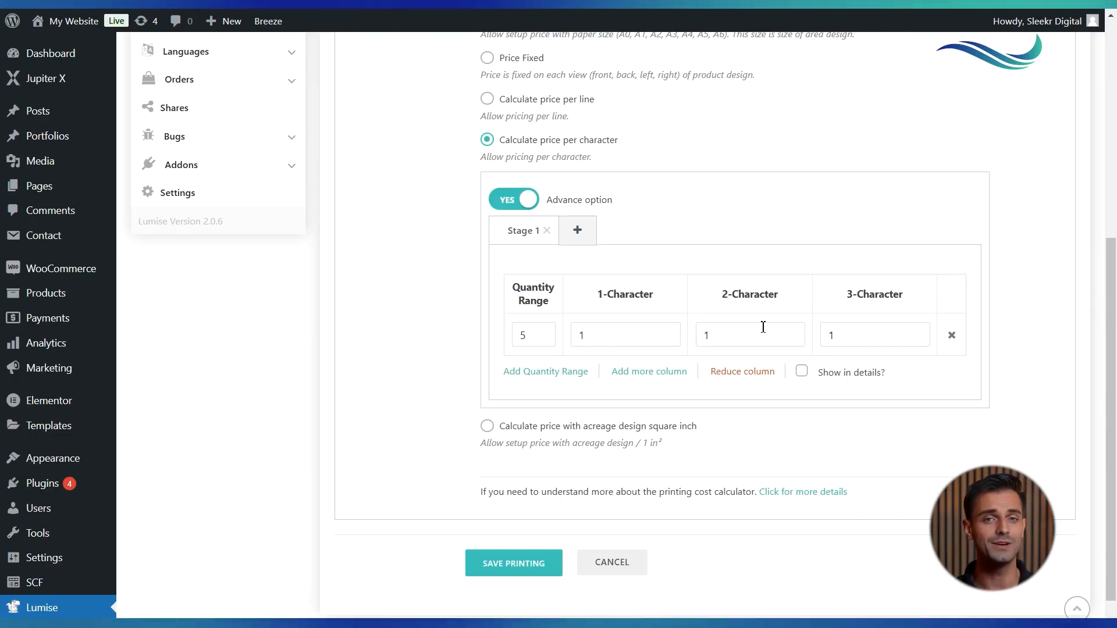
pyautogui.click(858, 332)
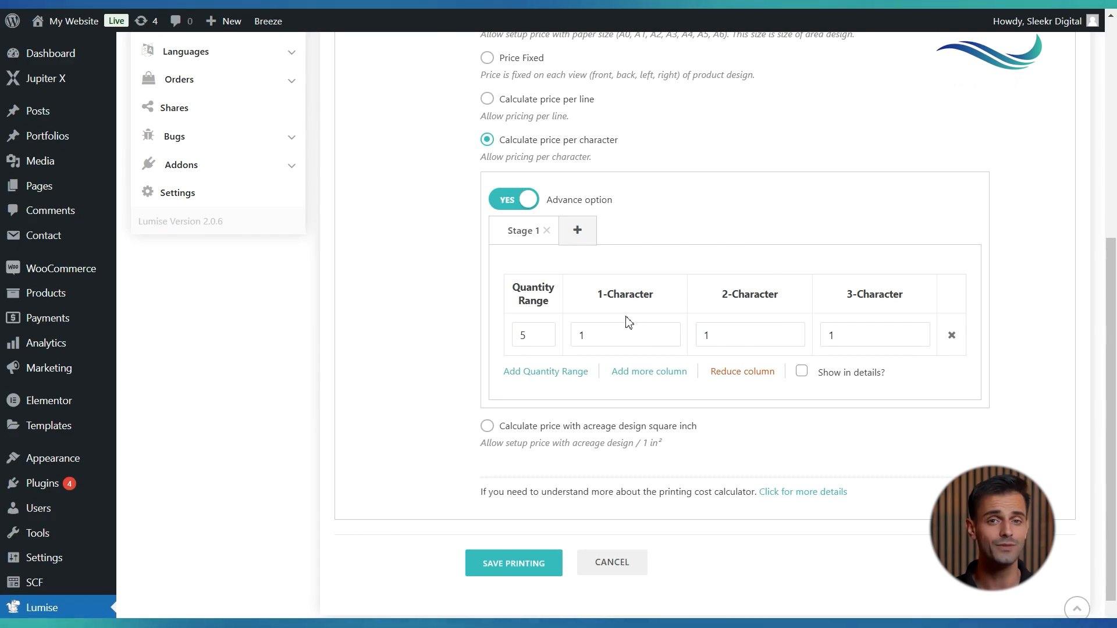
pyautogui.moveTo(605, 334); pyautogui.dragTo(549, 333)
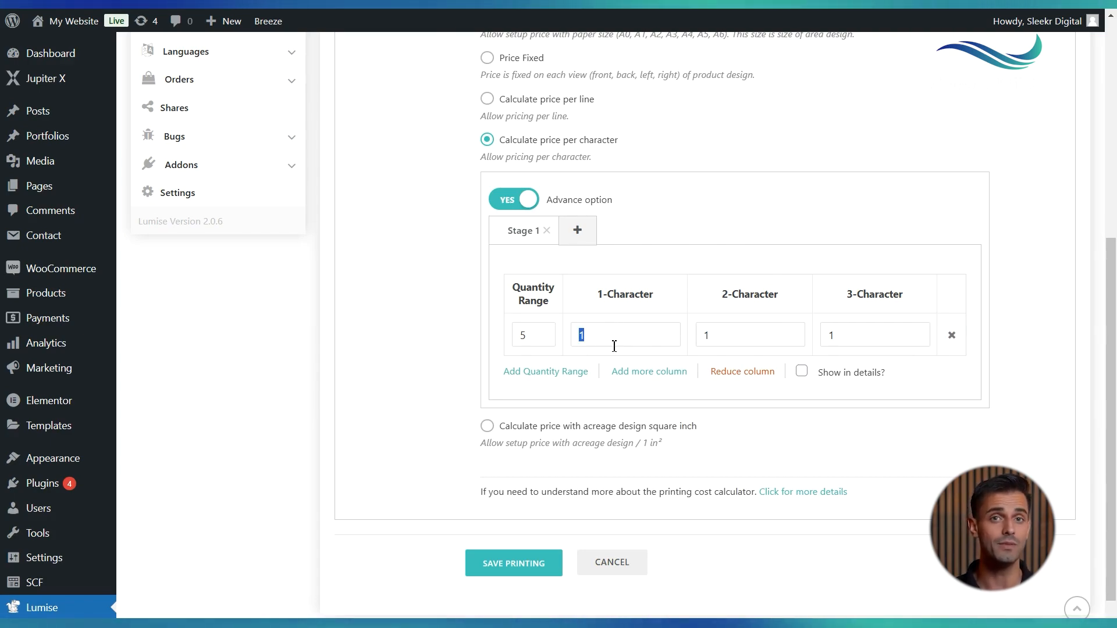
# Switch to acreage design square inch pricing, select its quantity and price values, and add a second stage
pyautogui.scroll(-1, 611, 347)
pyautogui.click(487, 365)
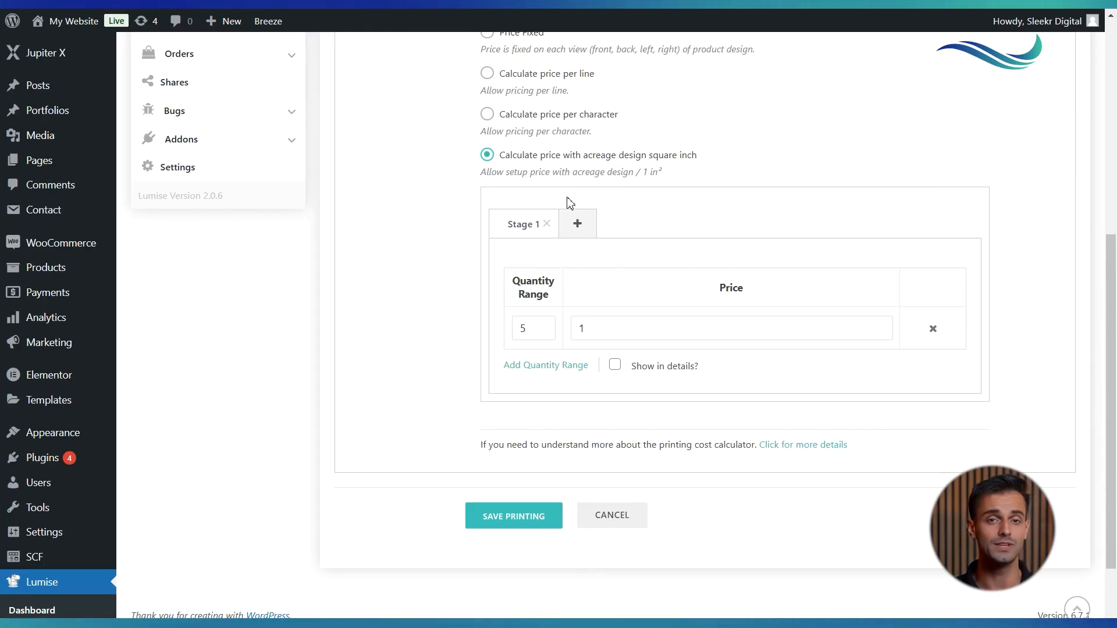
pyautogui.click(536, 329)
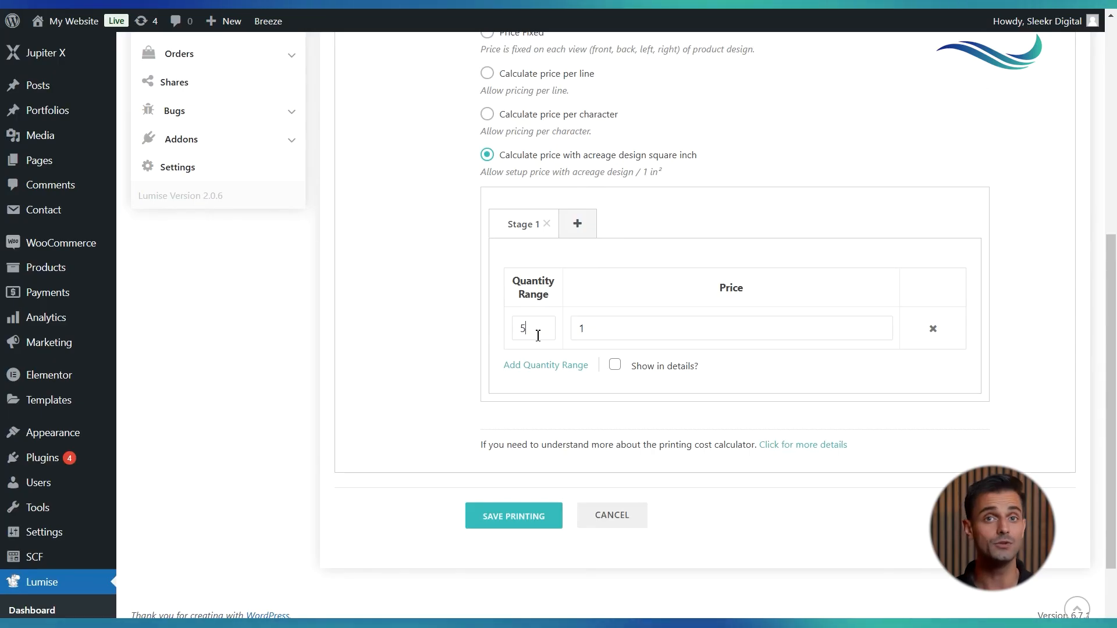
pyautogui.moveTo(528, 336); pyautogui.dragTo(512, 338)
pyautogui.click(611, 338)
pyautogui.moveTo(611, 337); pyautogui.dragTo(580, 329)
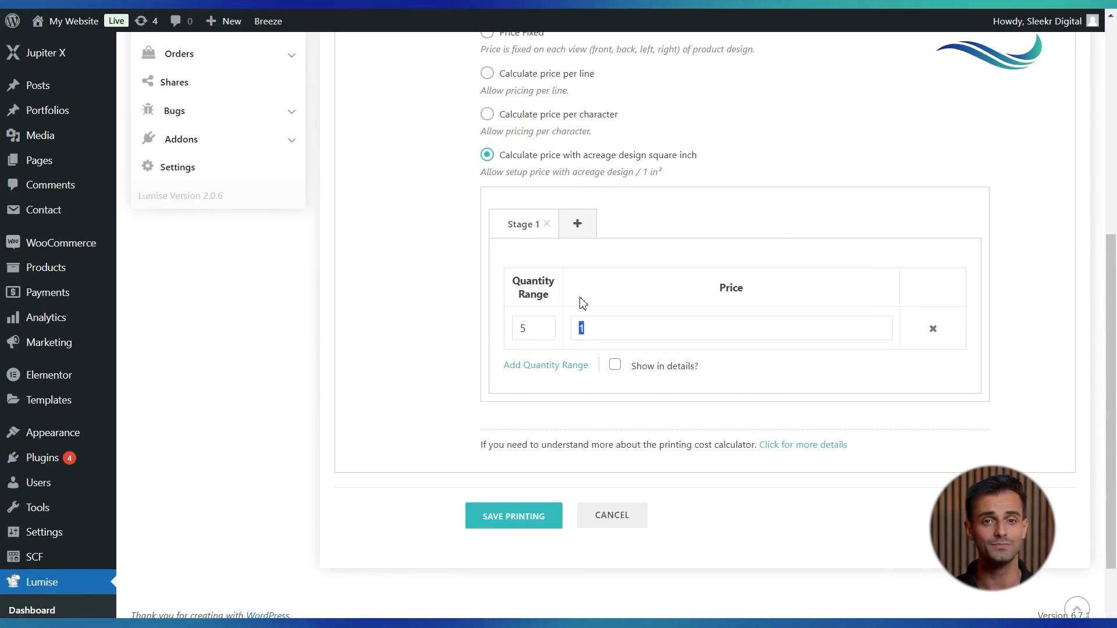
pyautogui.click(567, 229)
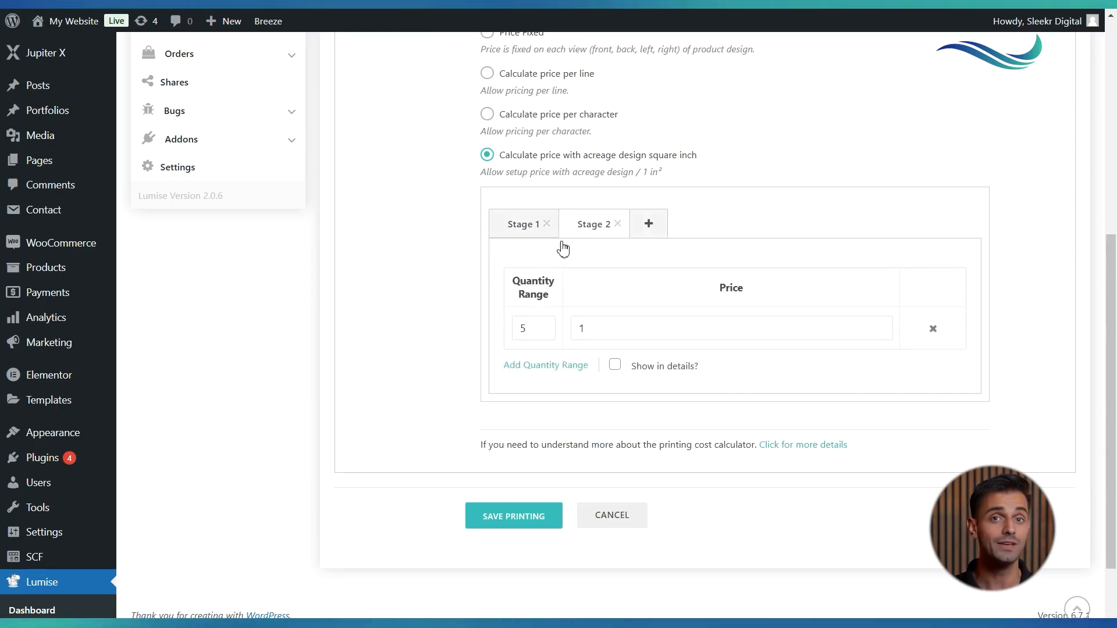